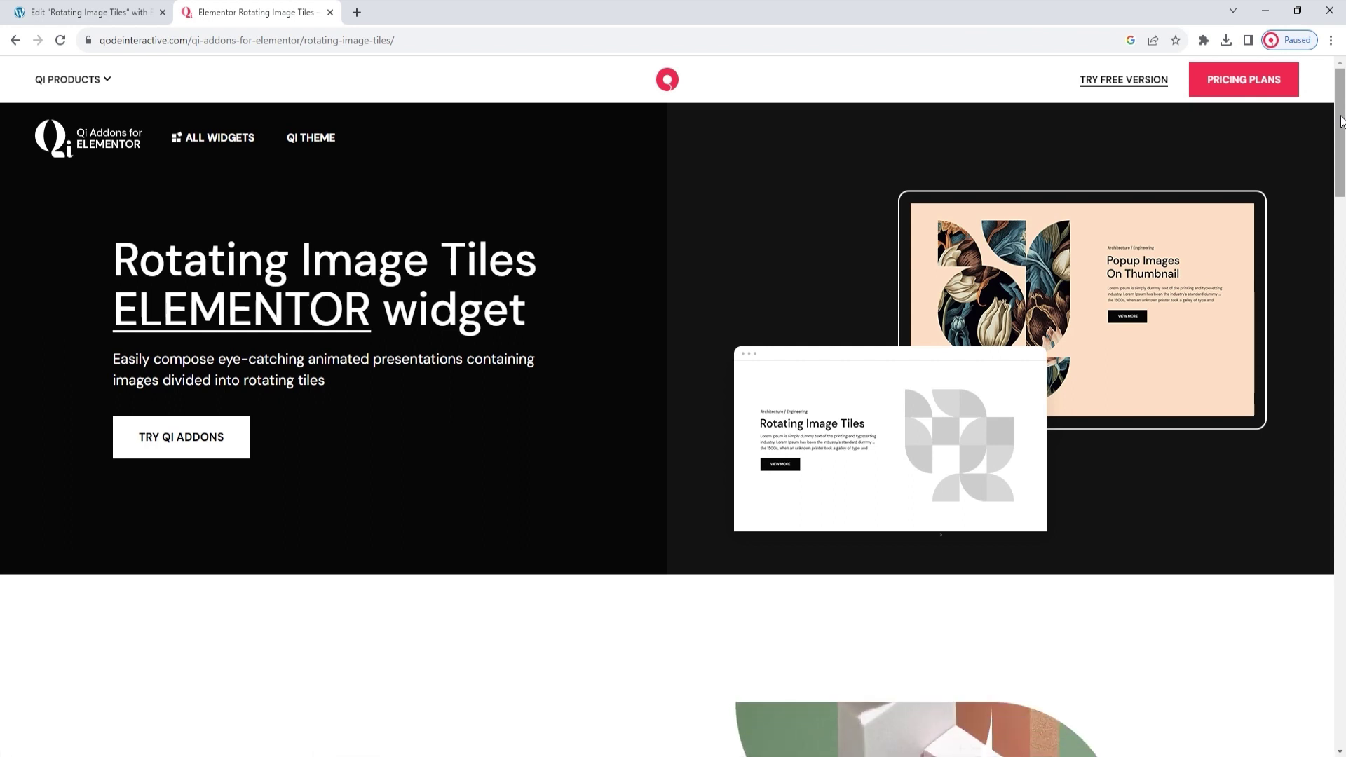
Scroll the Rotating Image Tiles product page down to the 'Feature up to four separate images' section
drag(1341, 121, 1343, 204)
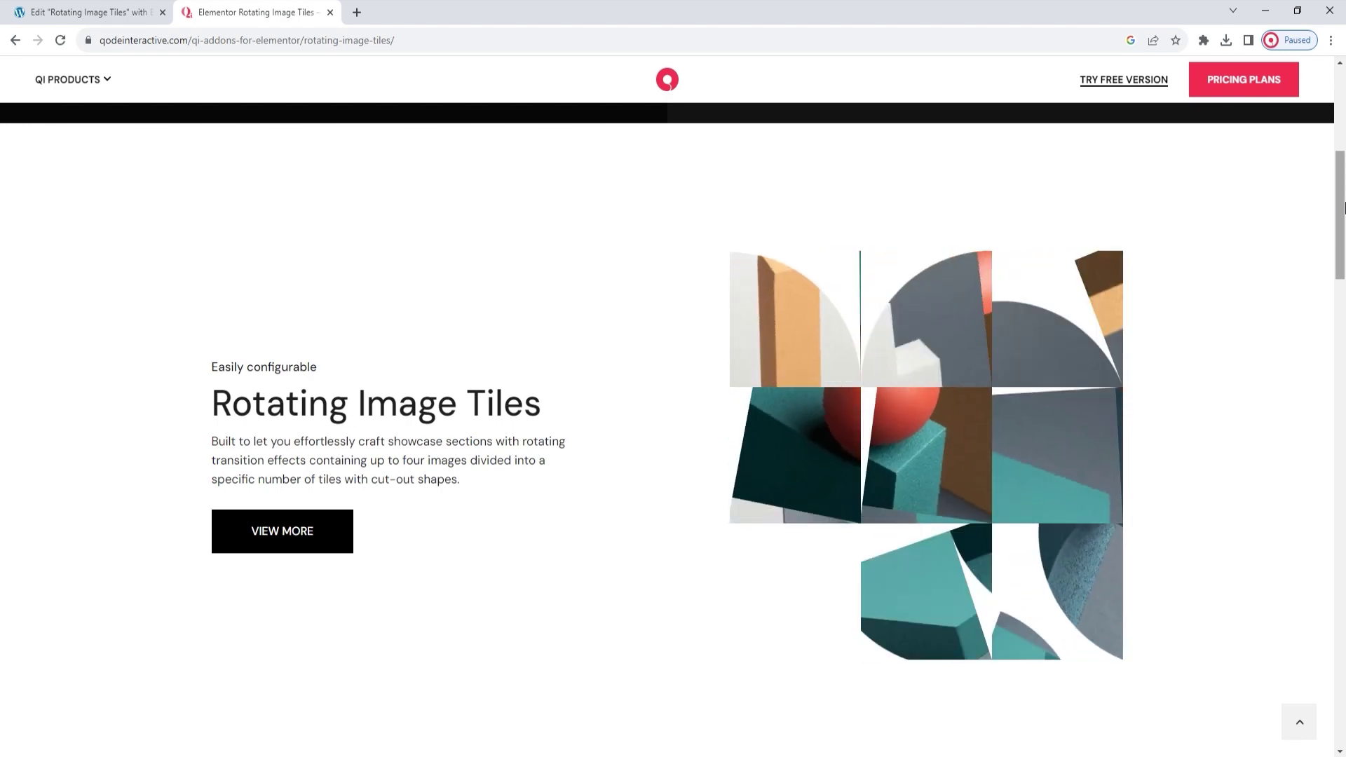
drag(1345, 208, 1344, 340)
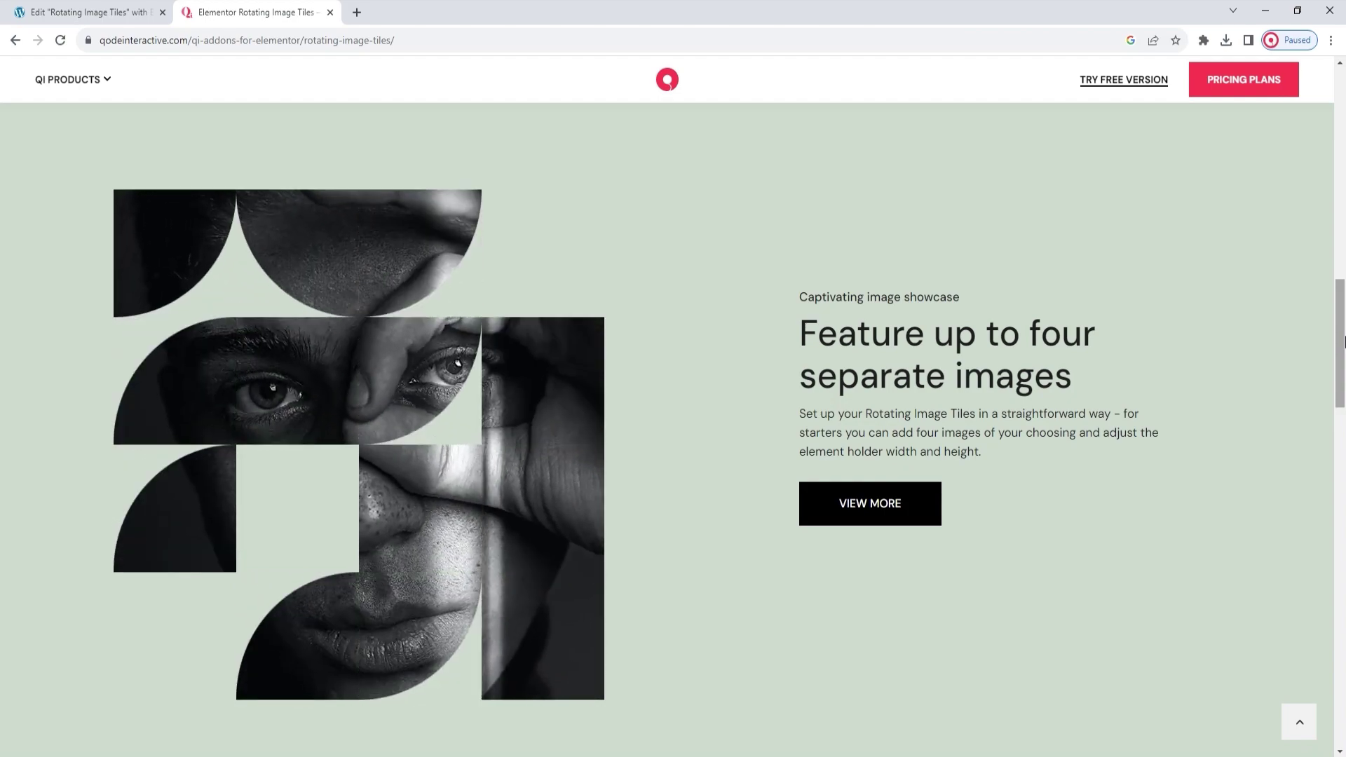
Scroll through the remaining demo sections, then switch to the 'Edit Rotating Image Tiles' editor tab
click(1344, 341)
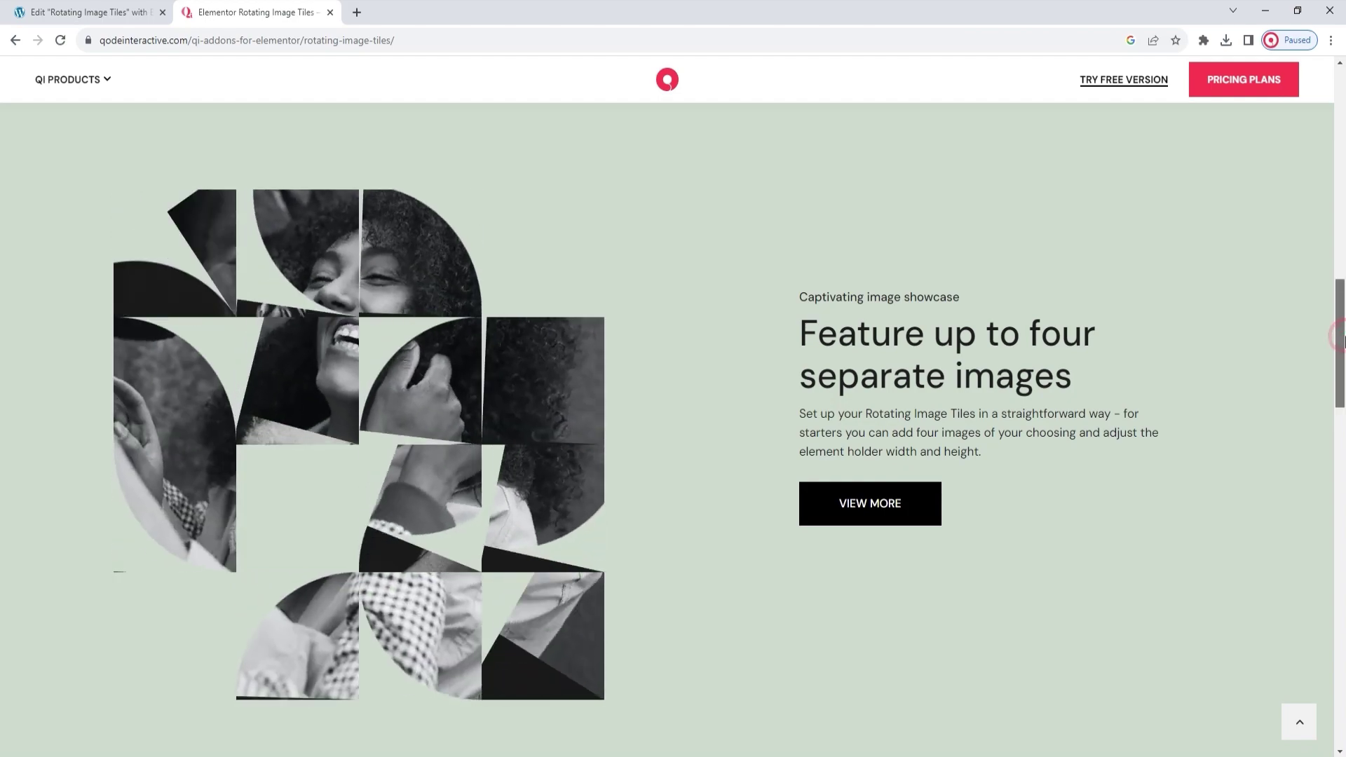
drag(1344, 340, 1345, 339)
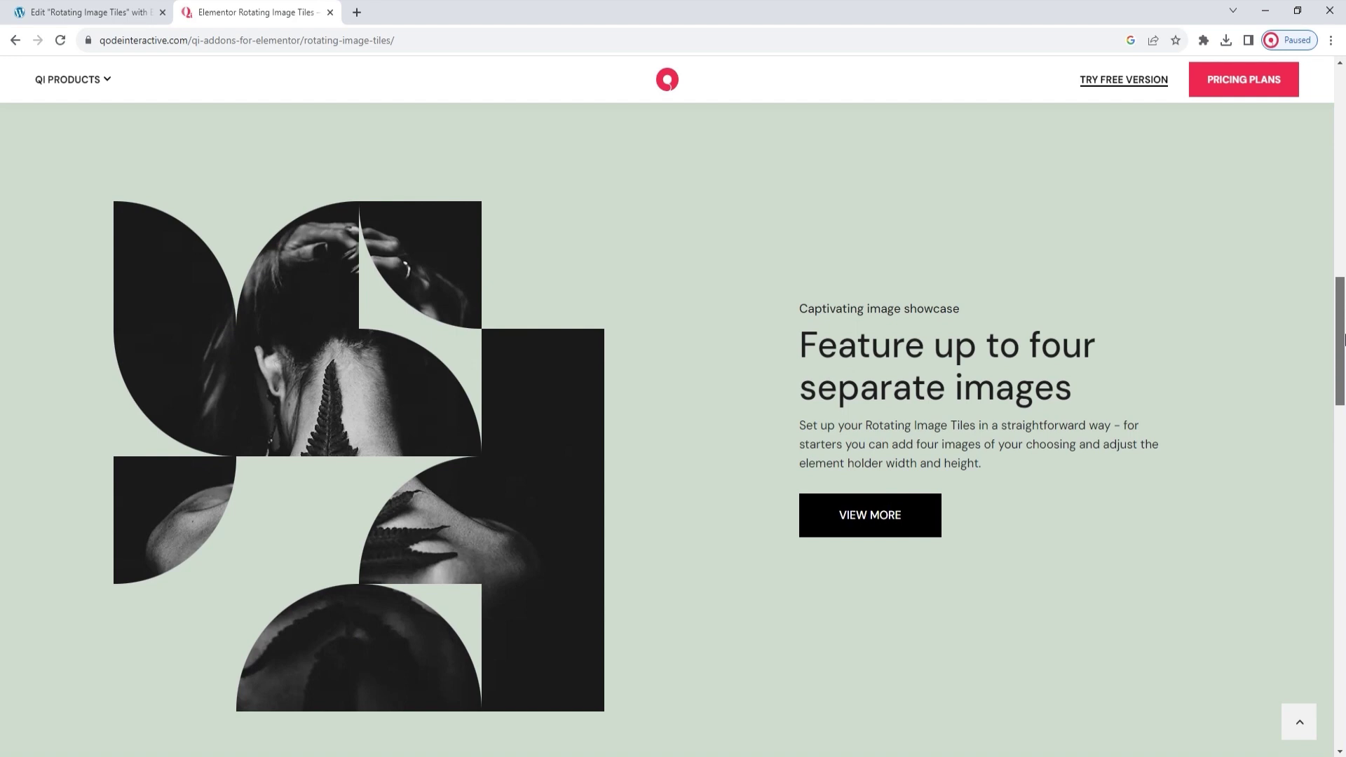
drag(1344, 341, 1345, 462)
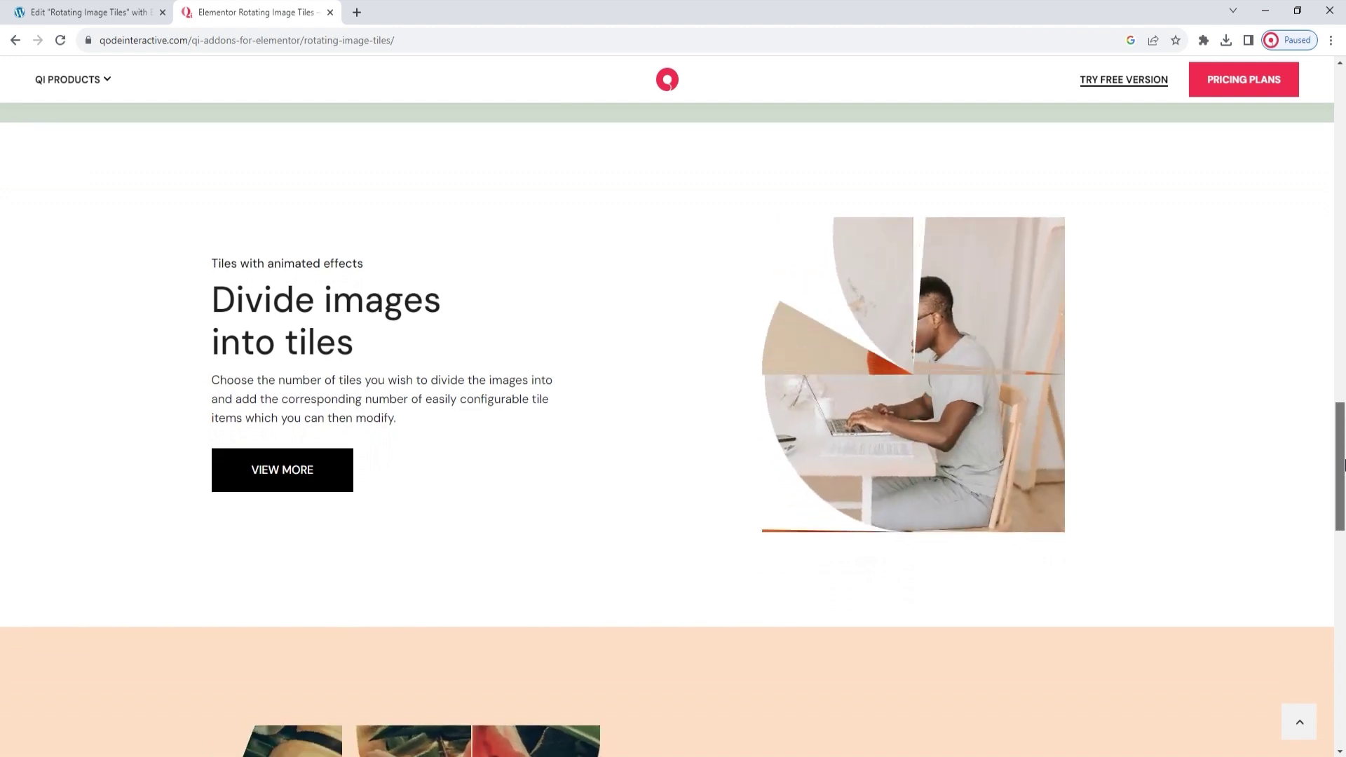
drag(1343, 463, 1343, 561)
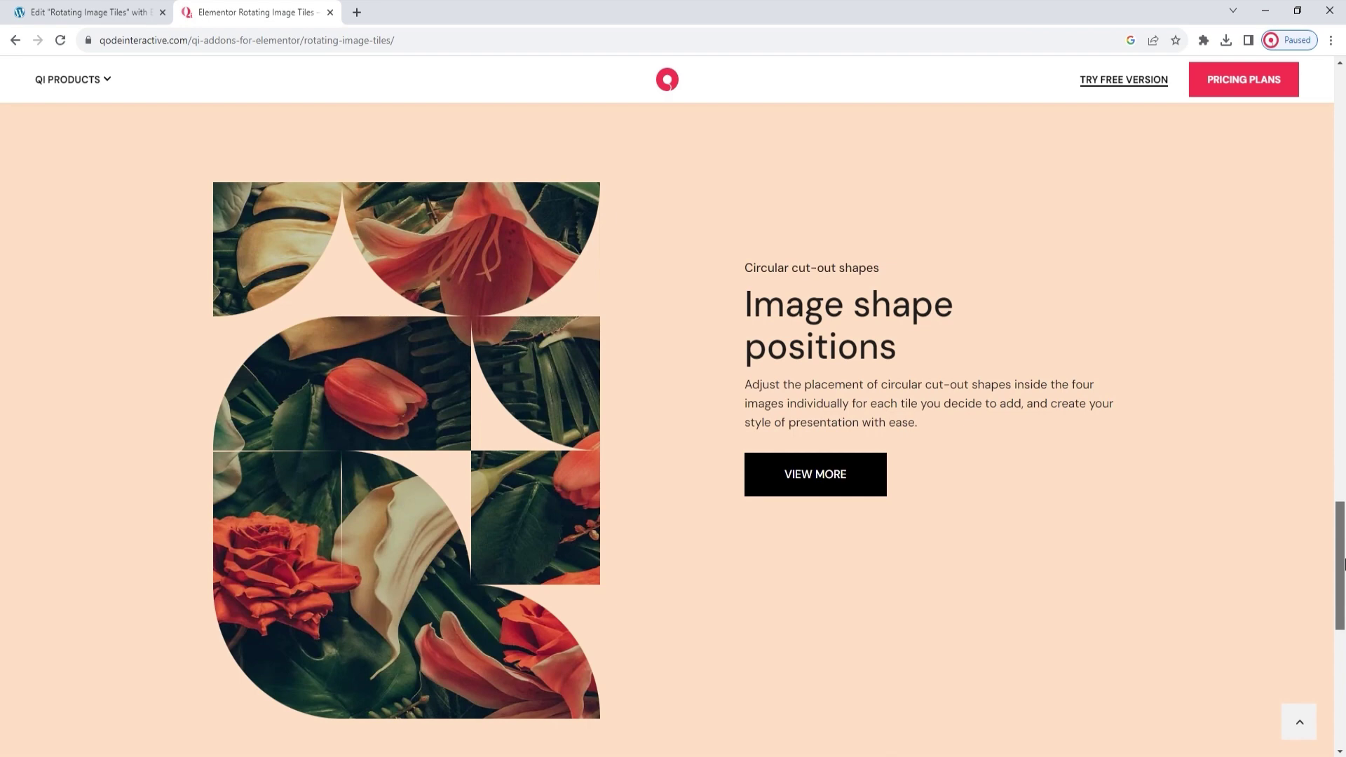
drag(1343, 565, 1343, 600)
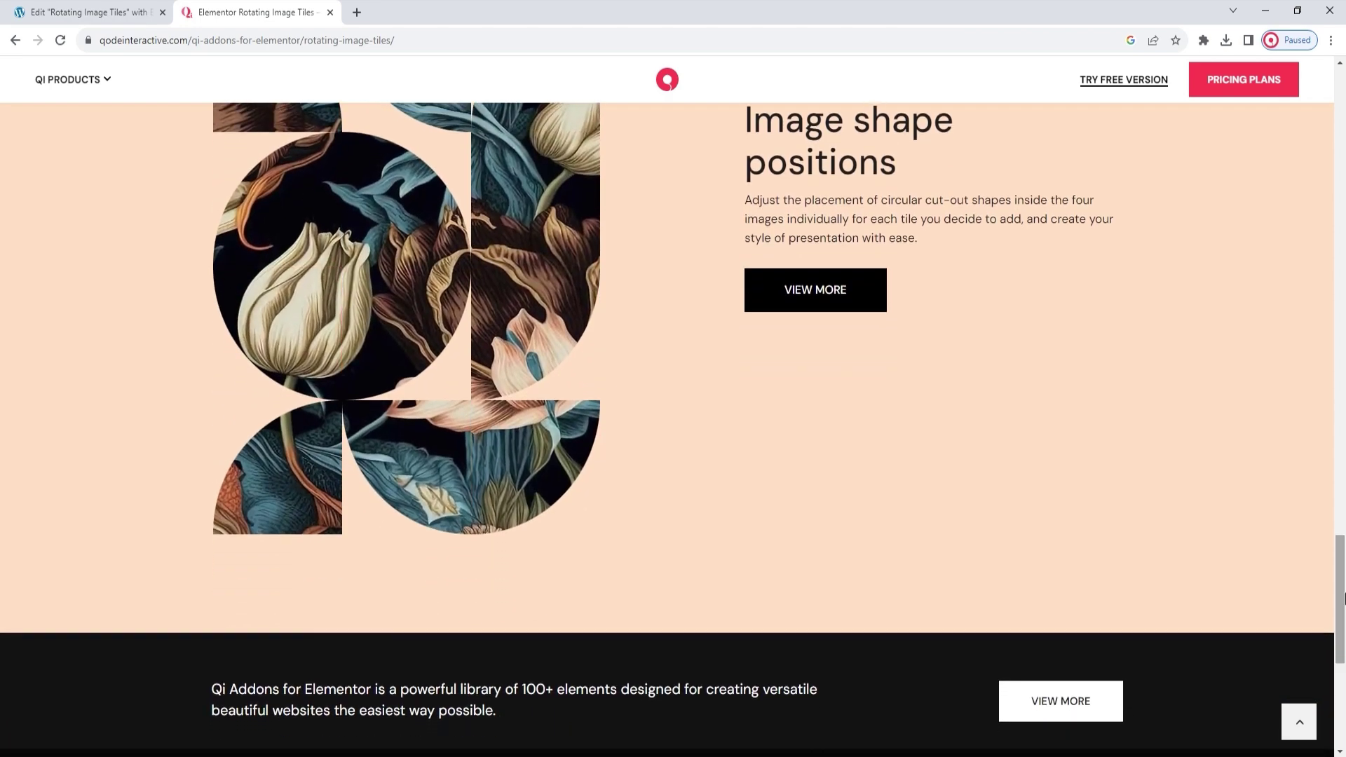
click(125, 8)
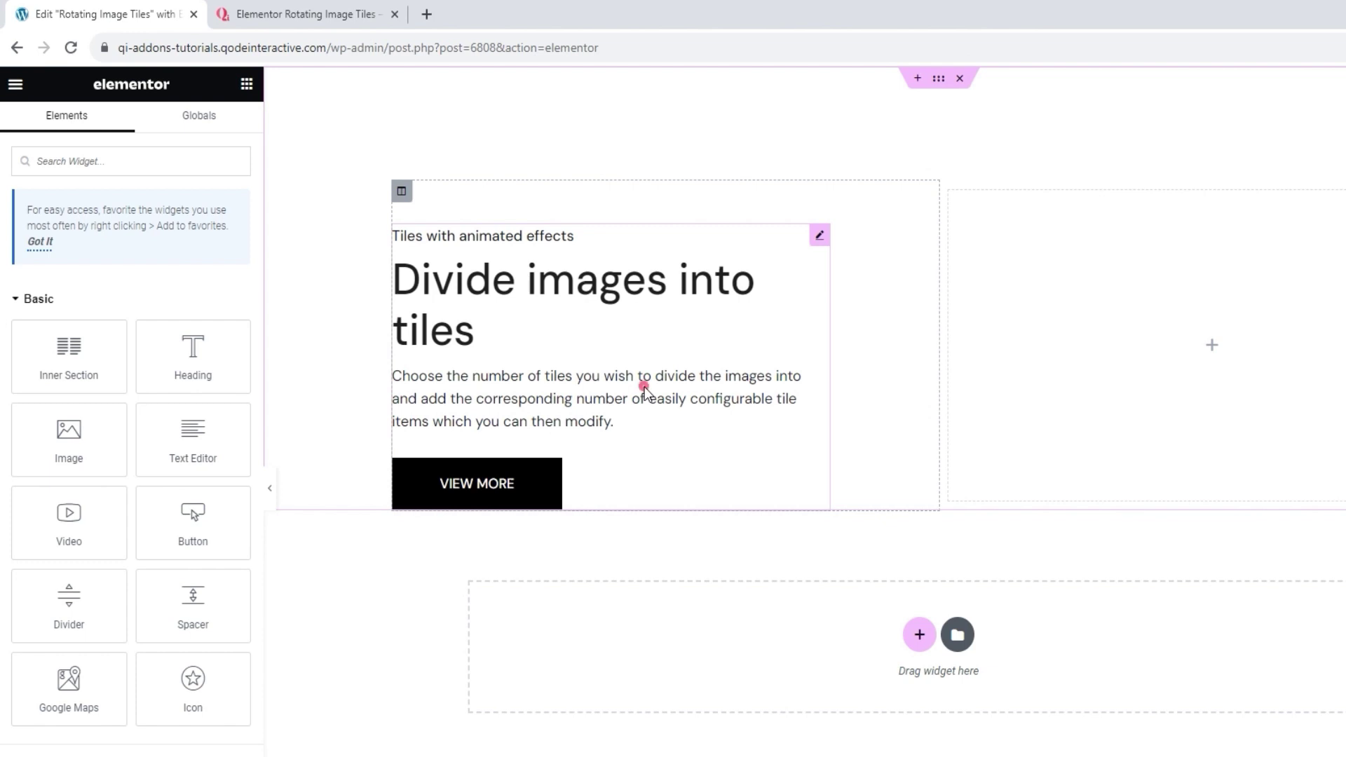
Search widgets for 'rota' and drop Rotating Image Tiles into the empty right column
click(646, 389)
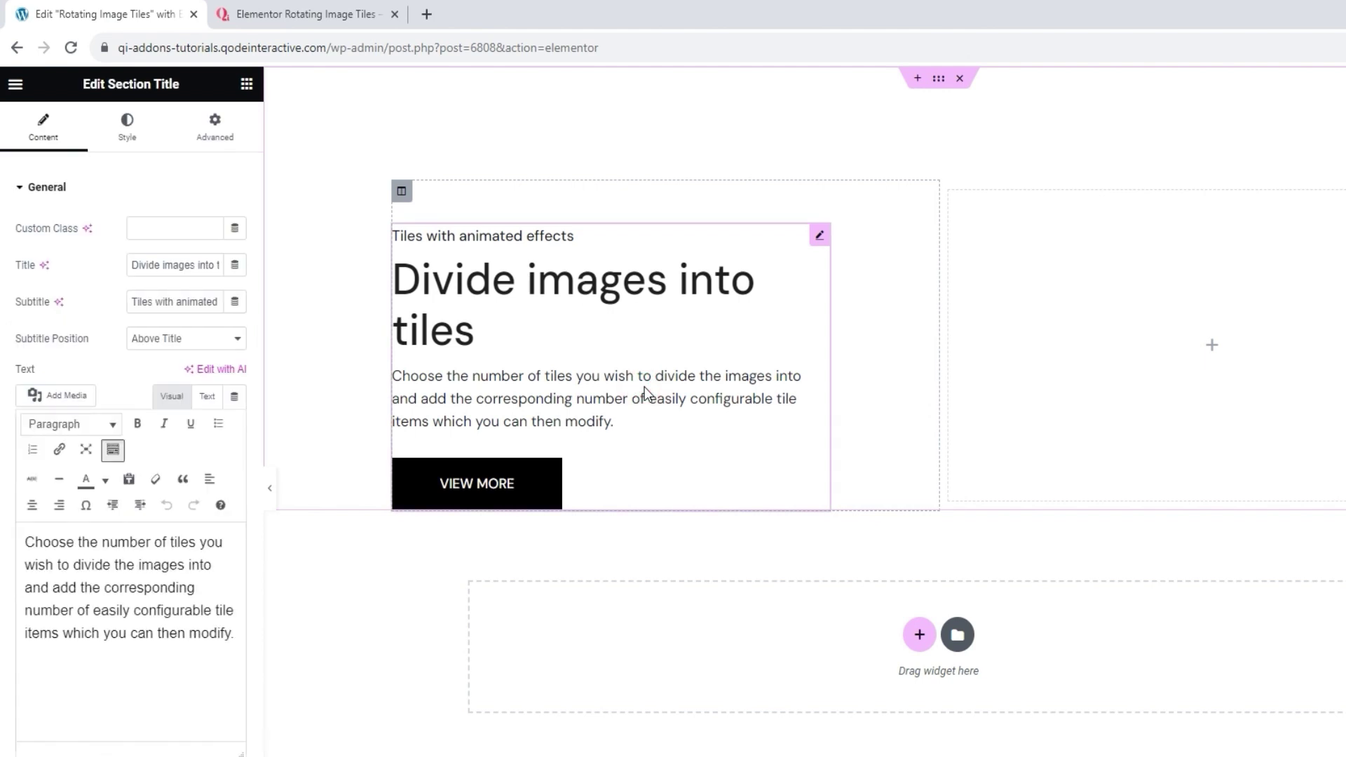
click(246, 85)
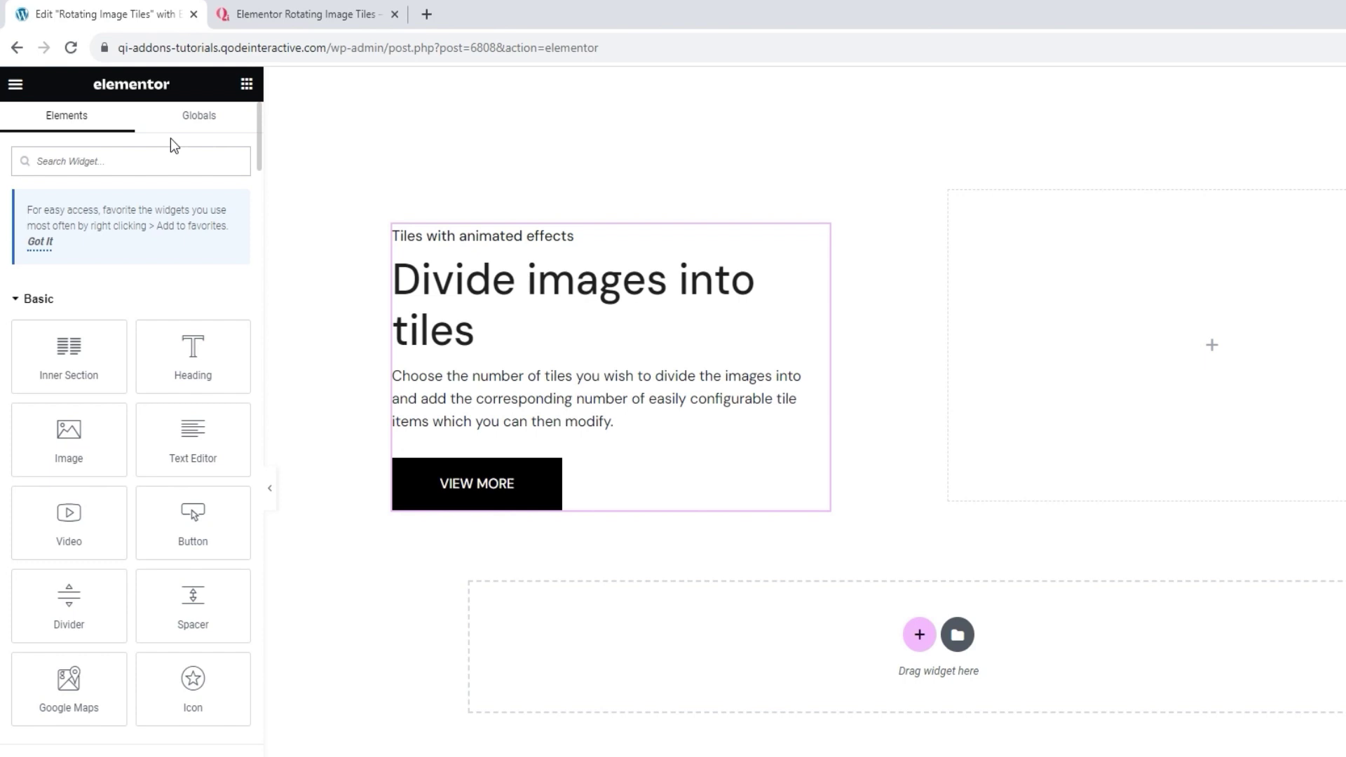
text(rota)
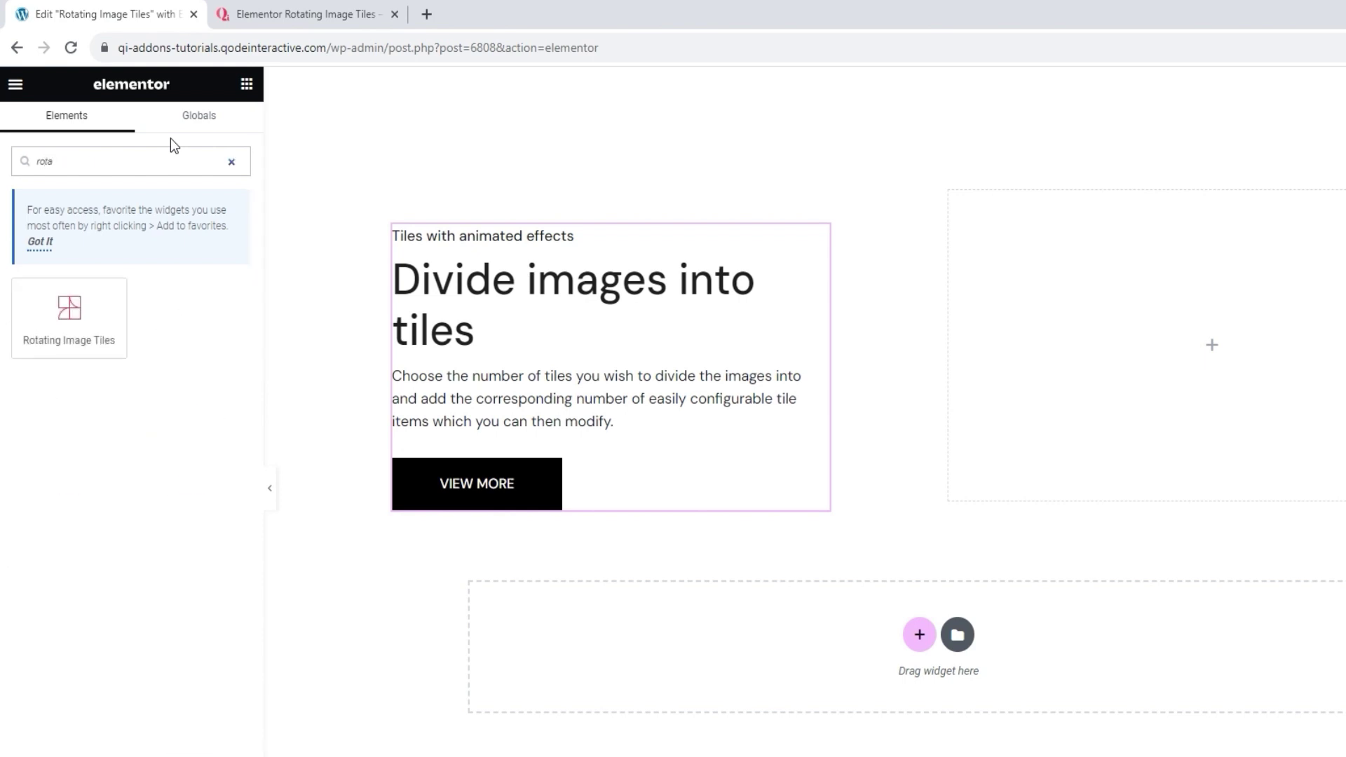
drag(69, 308, 1159, 346)
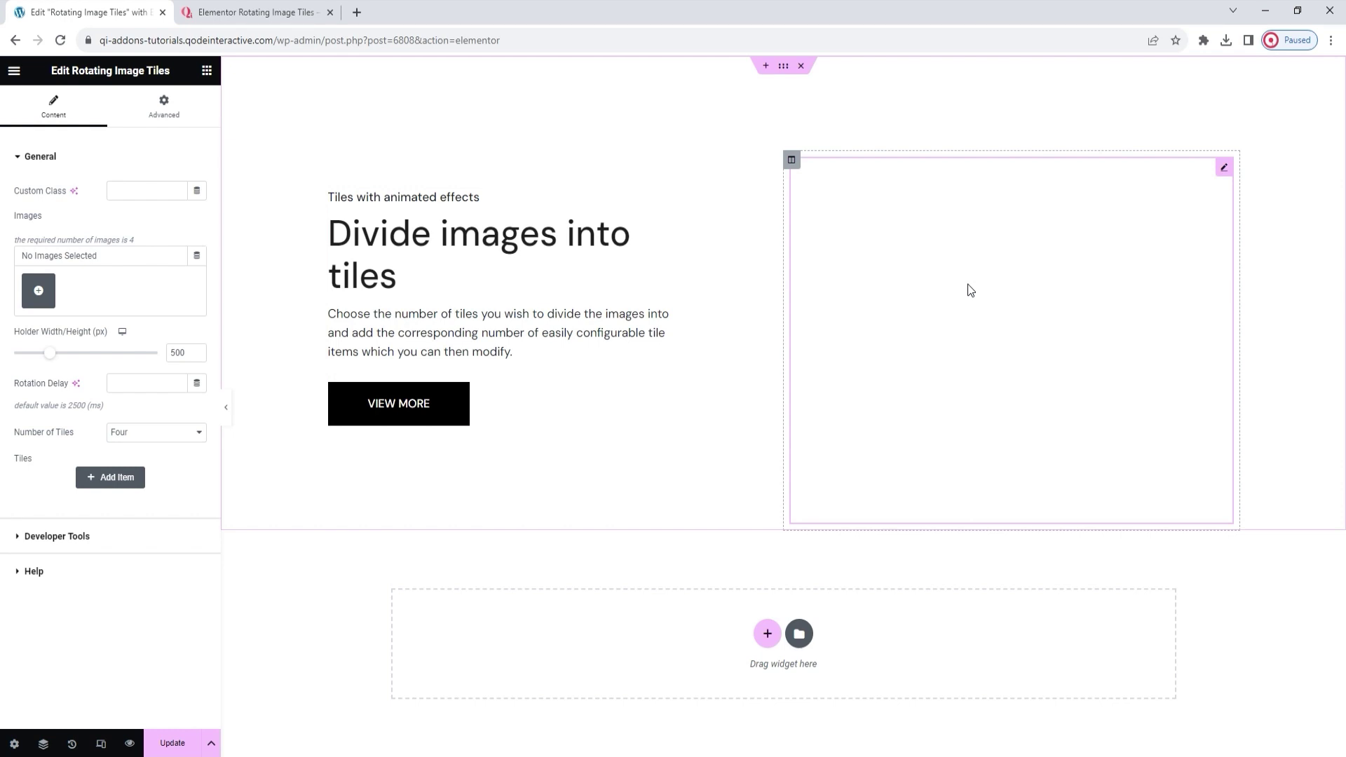
click(48, 290)
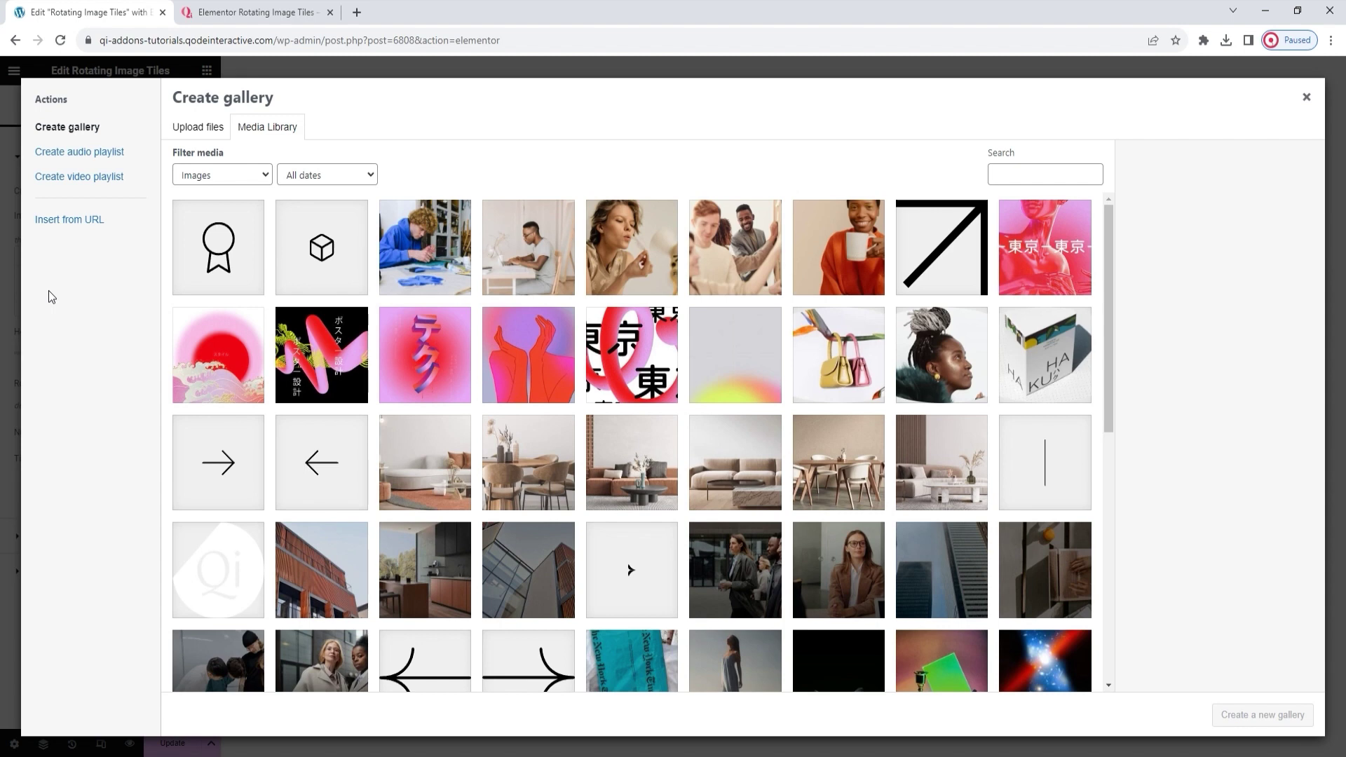
Create a four-image gallery, with the group photo second and woman blowing third, and insert it
click(848, 228)
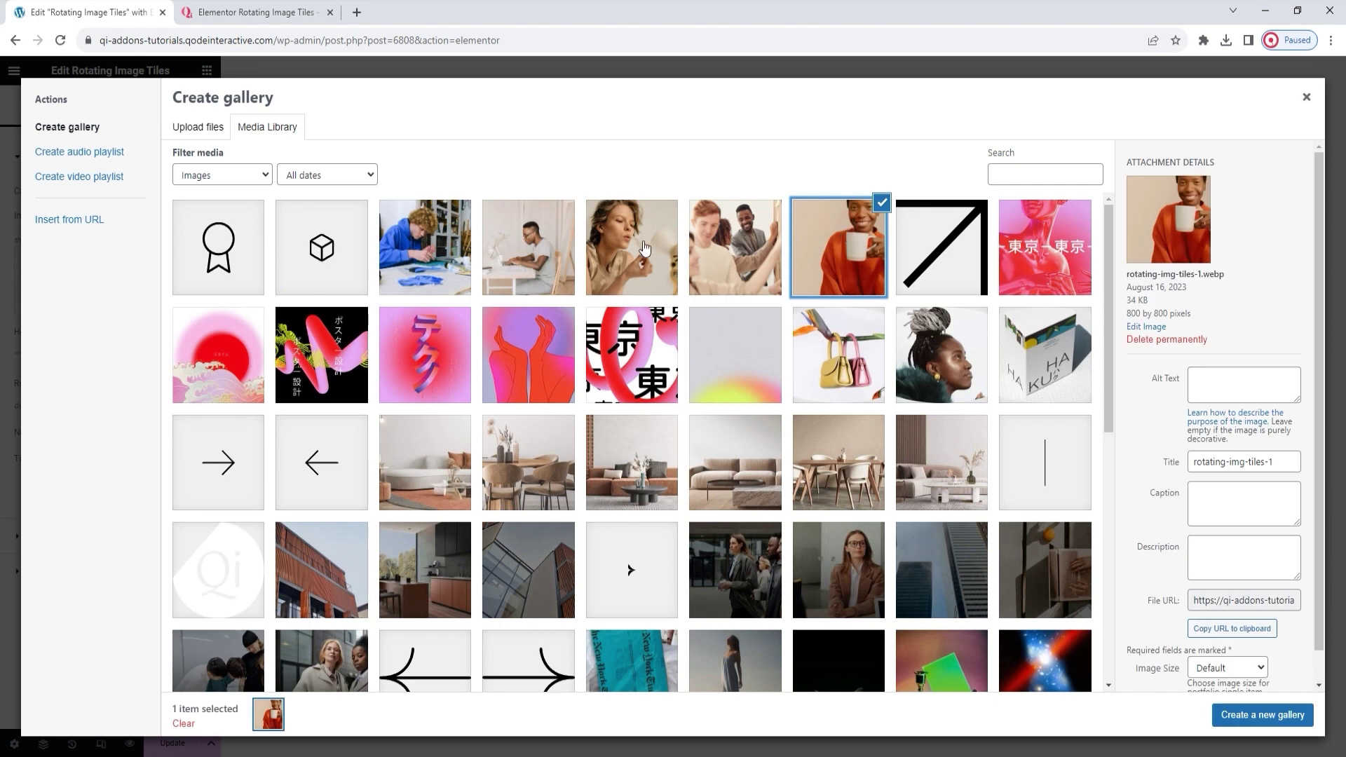
shift+click(568, 244)
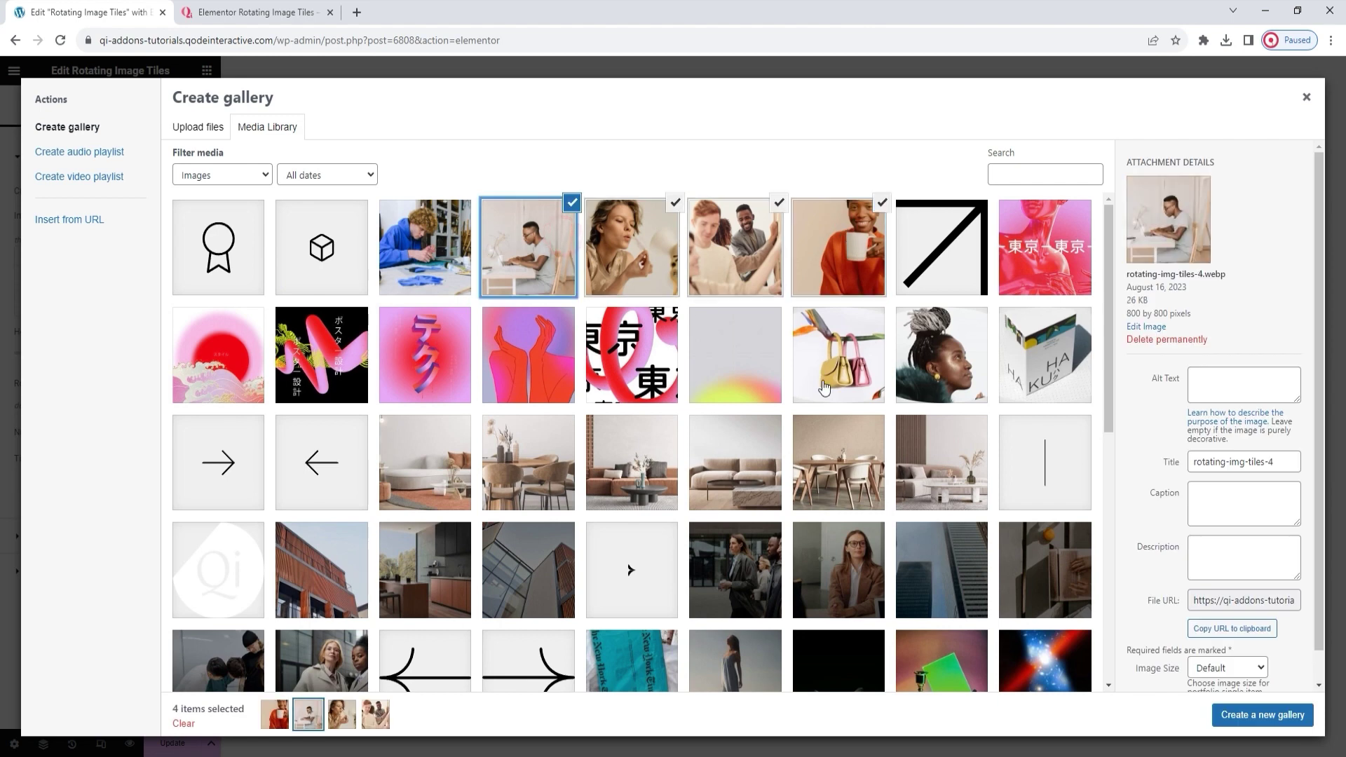
click(1240, 715)
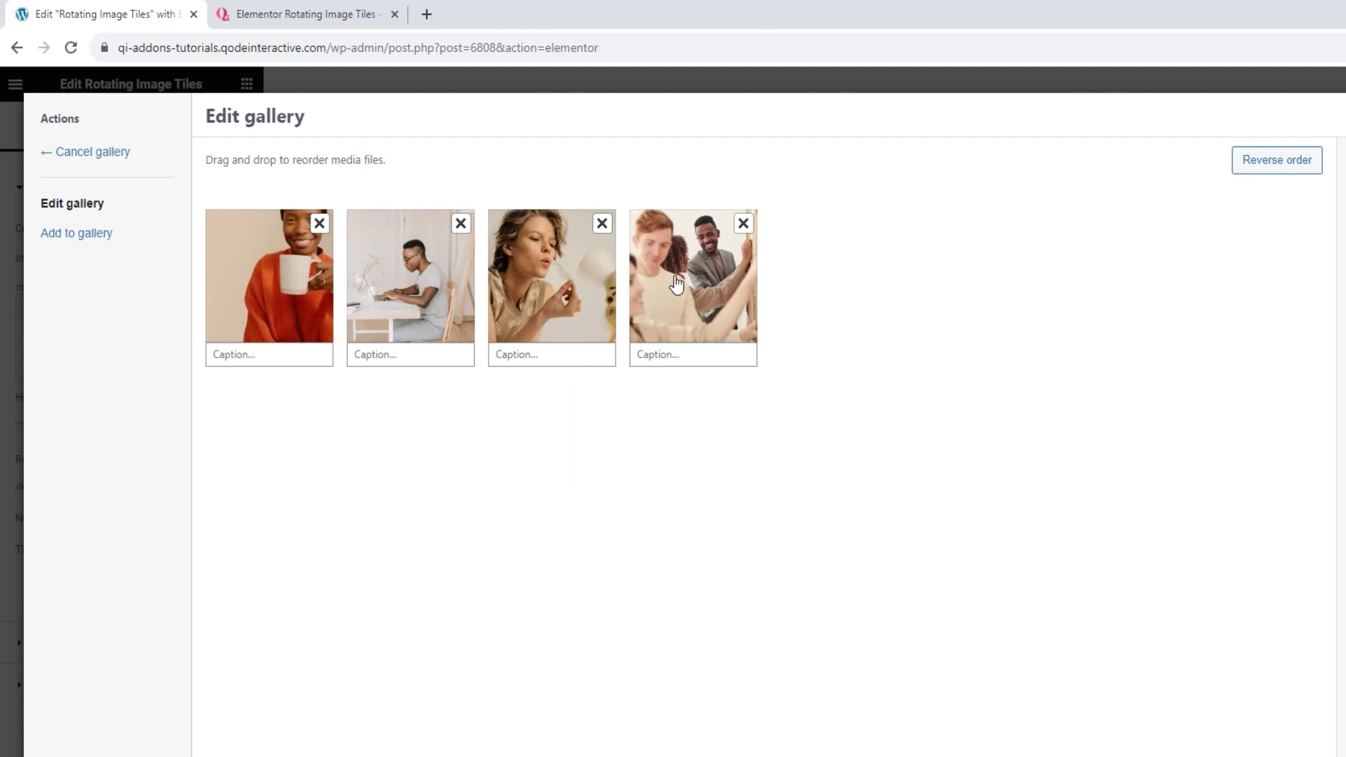
drag(671, 276, 369, 280)
drag(643, 266, 533, 270)
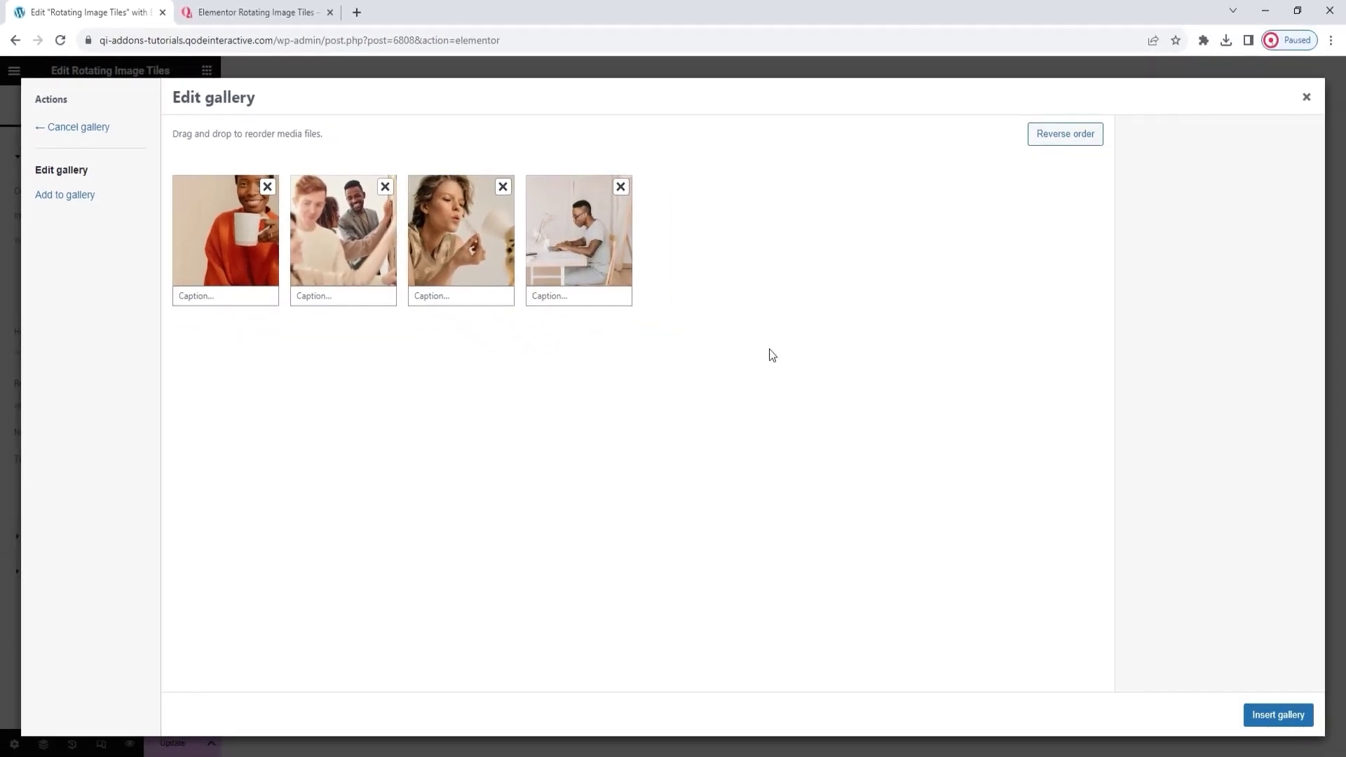
click(1253, 715)
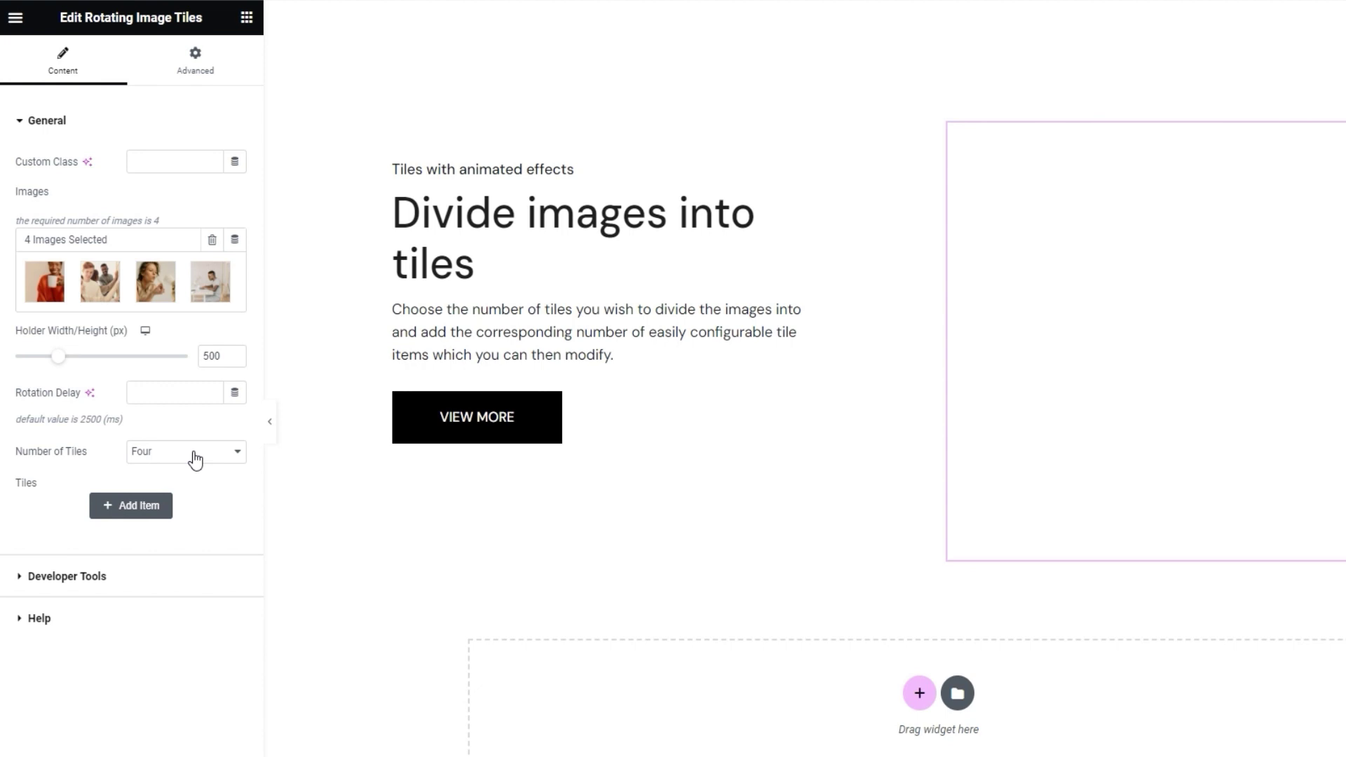
click(196, 460)
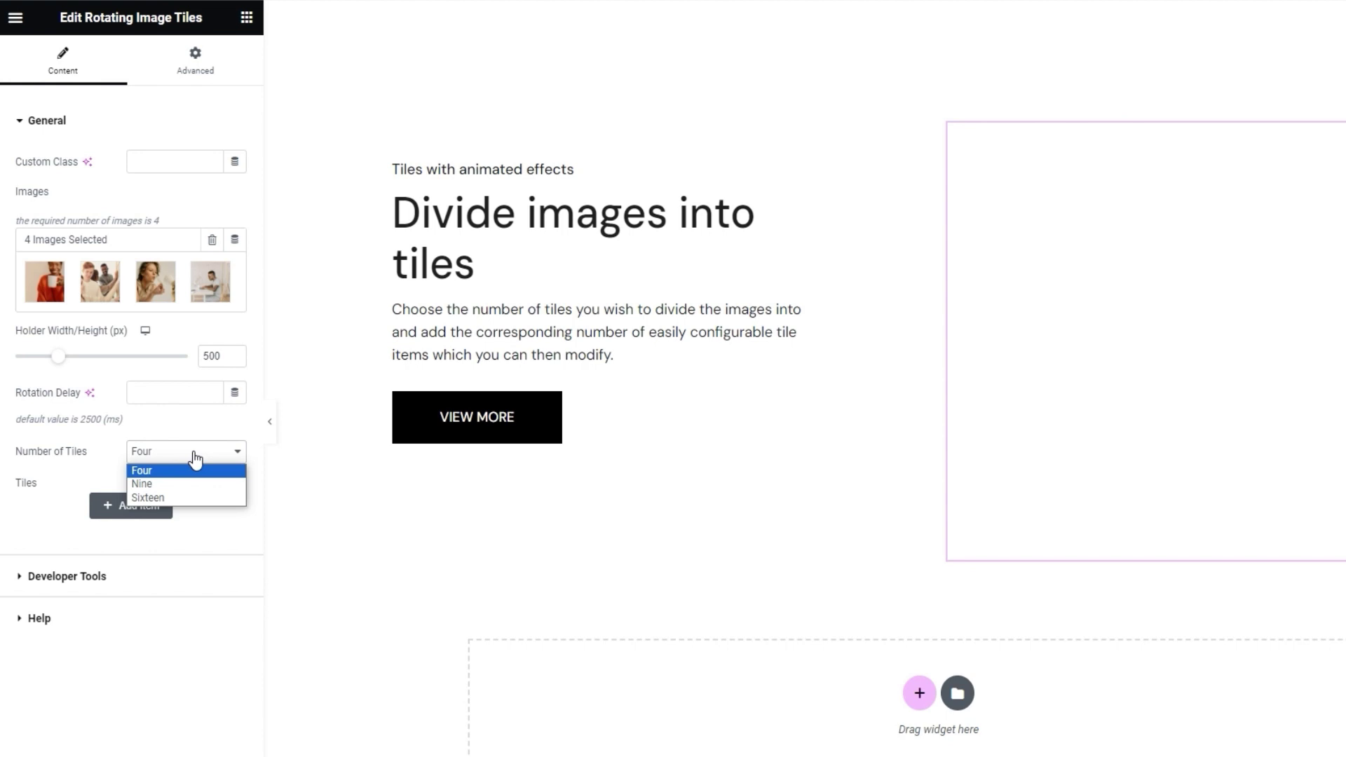
click(196, 461)
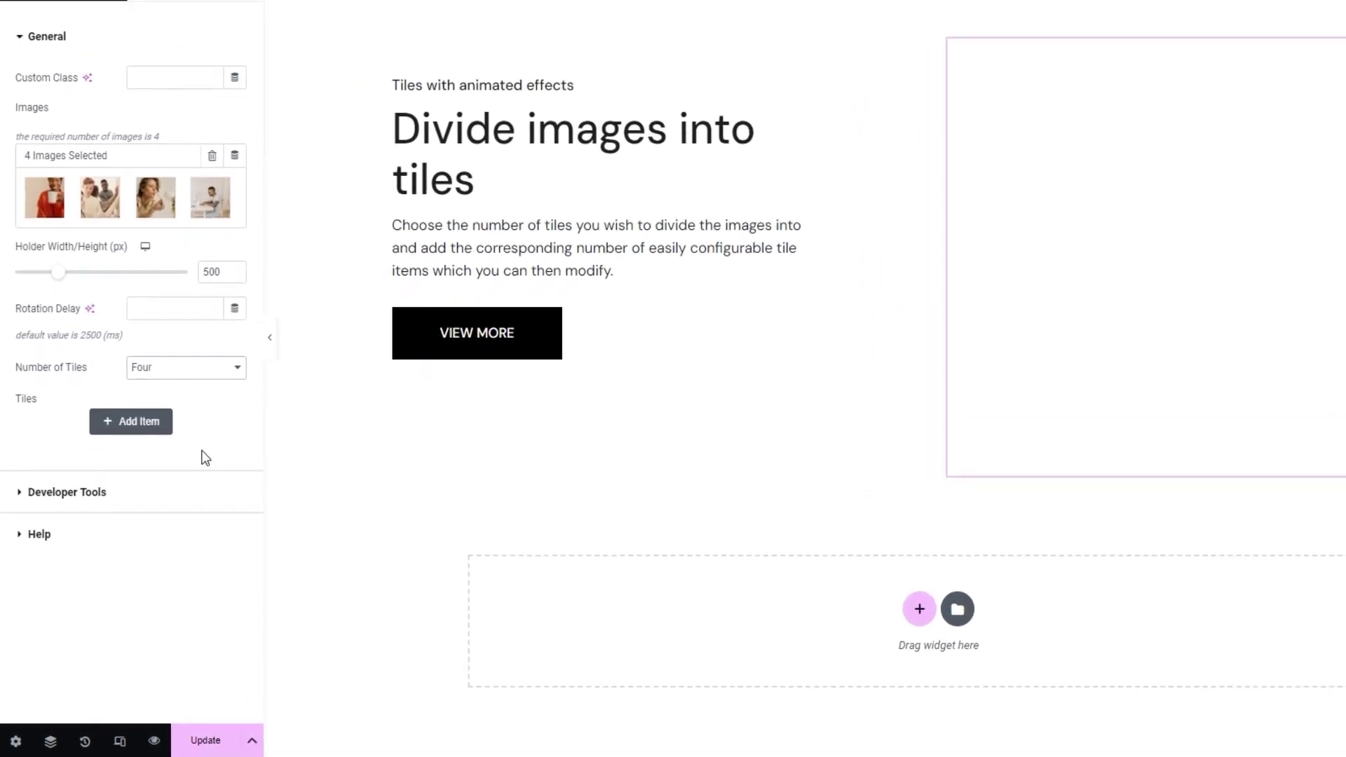
Add the first tile with image cut-outs at Top Left, Bottom Left, Top Left, Bottom Left
click(165, 439)
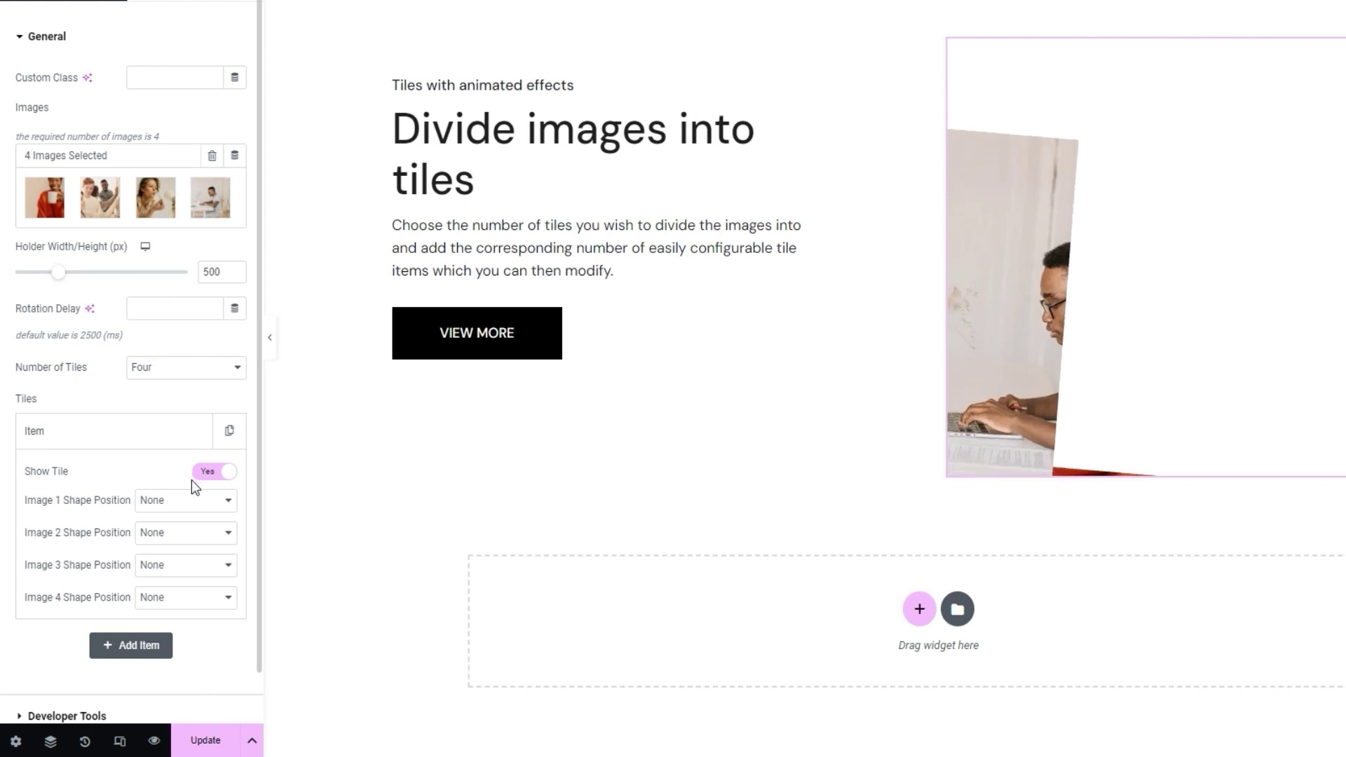
click(190, 501)
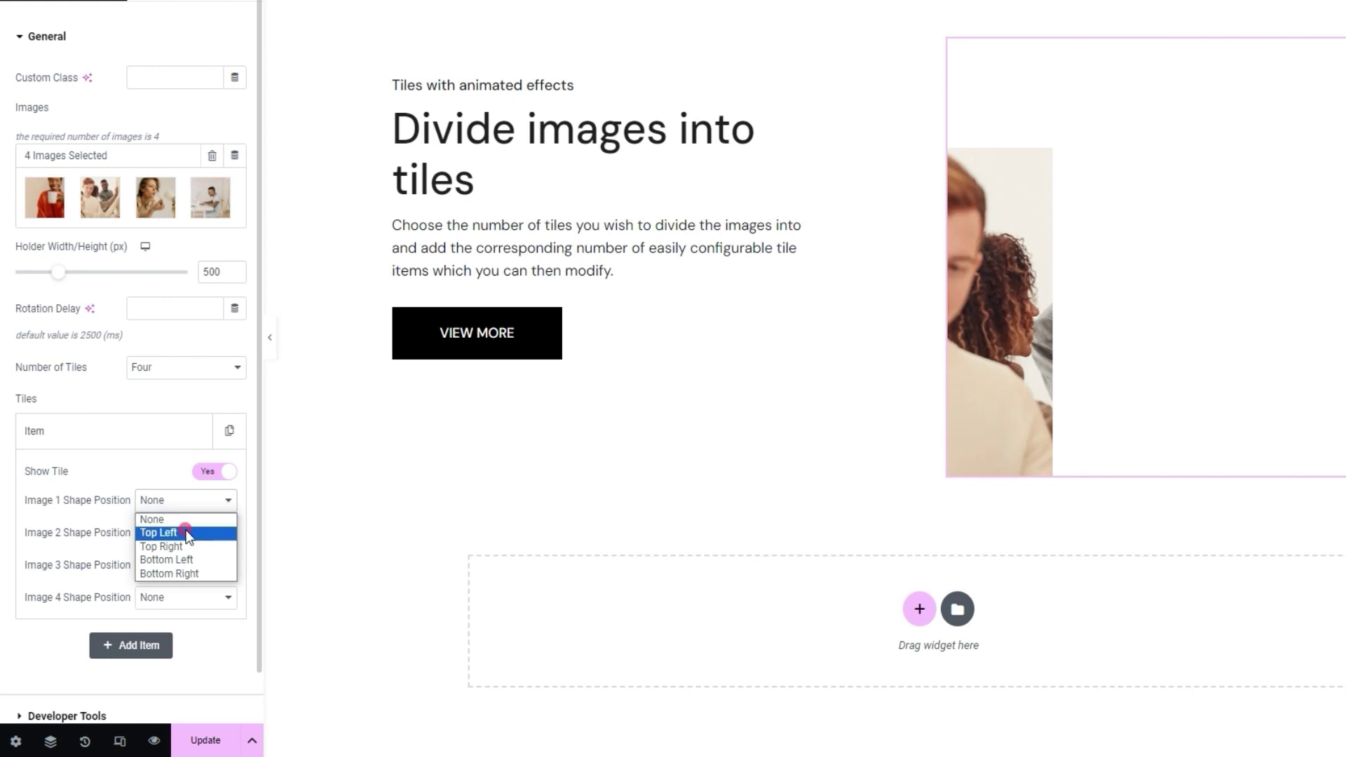
click(195, 534)
click(197, 537)
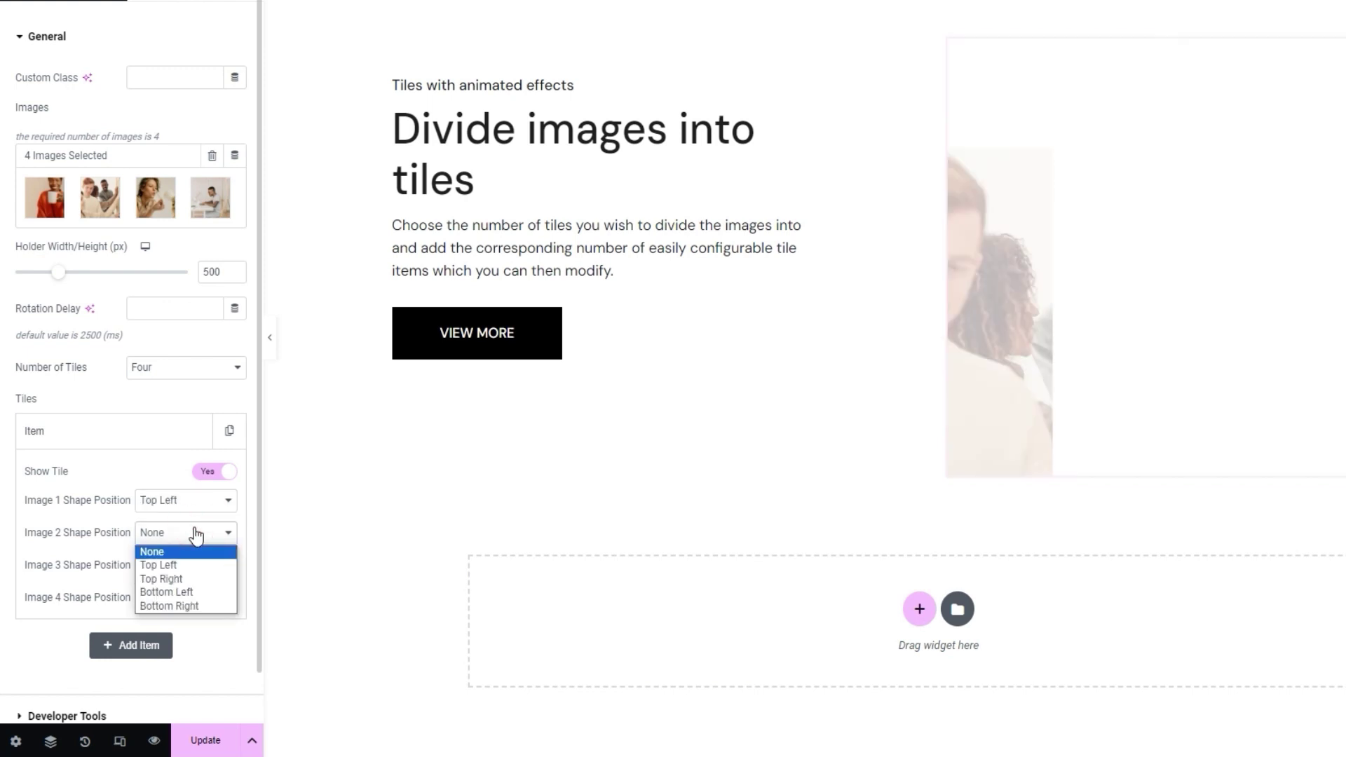
click(179, 591)
click(183, 565)
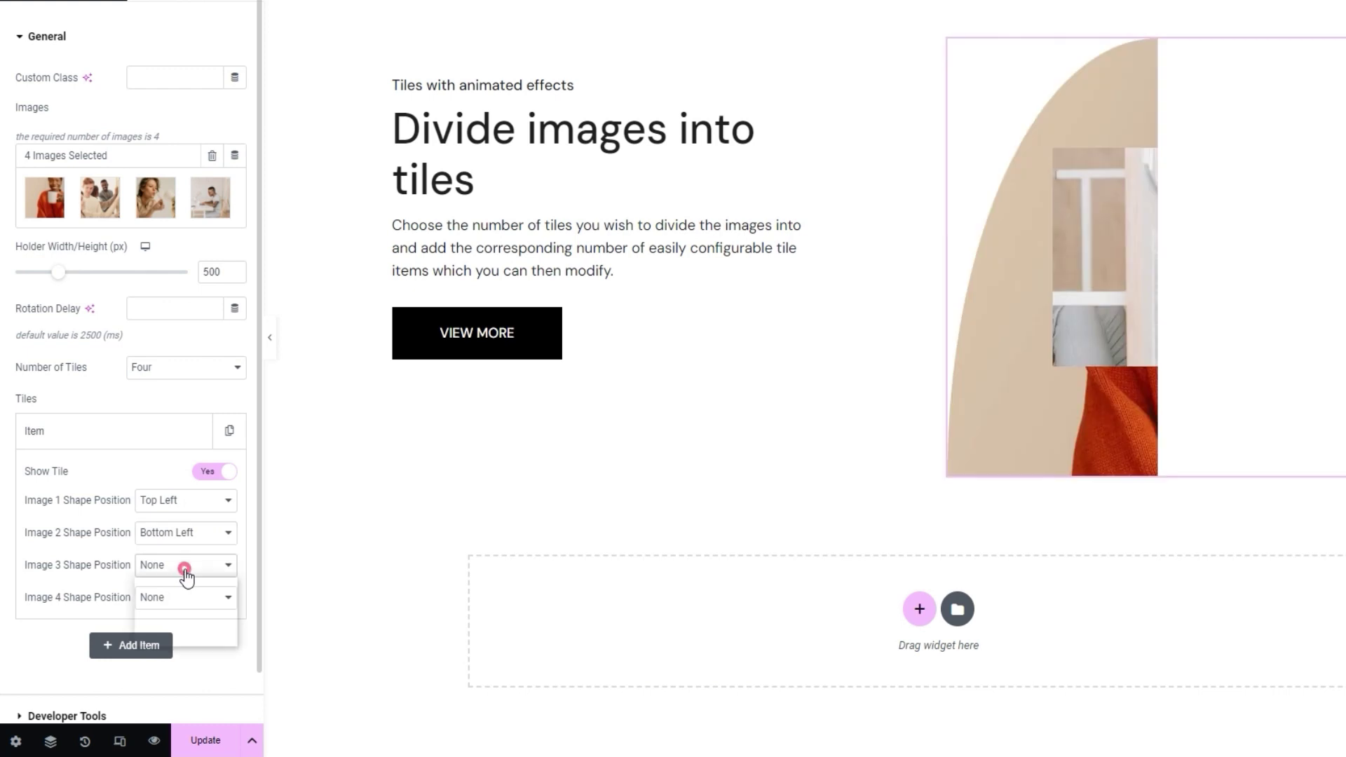
click(183, 598)
click(186, 597)
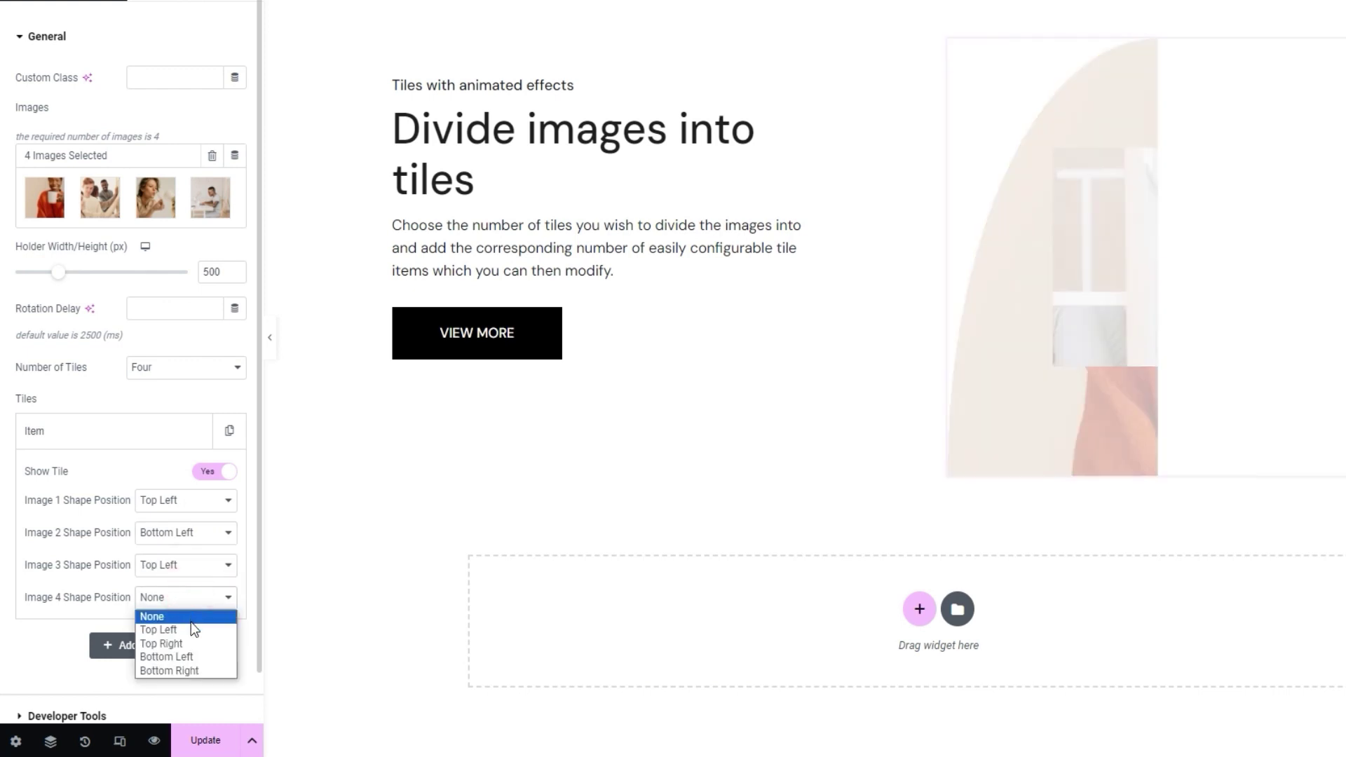
click(183, 658)
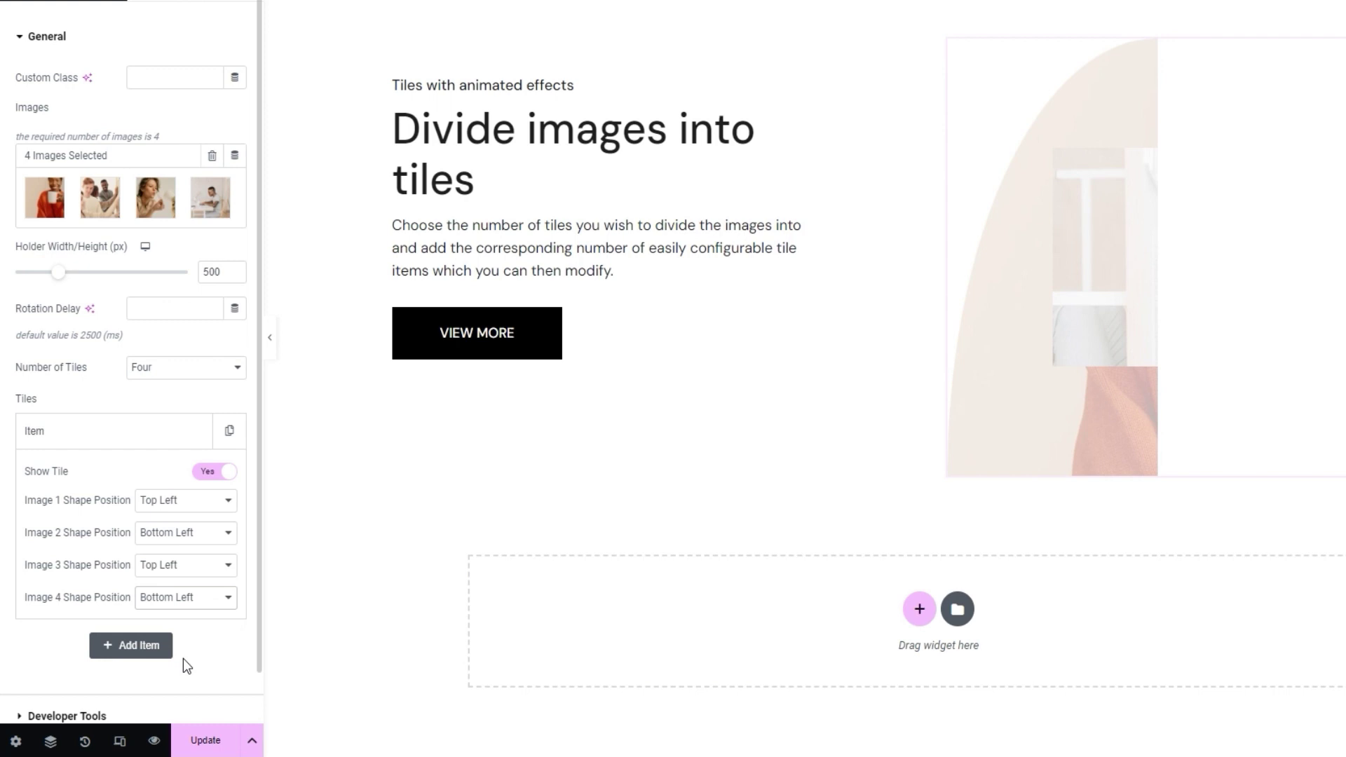
click(134, 645)
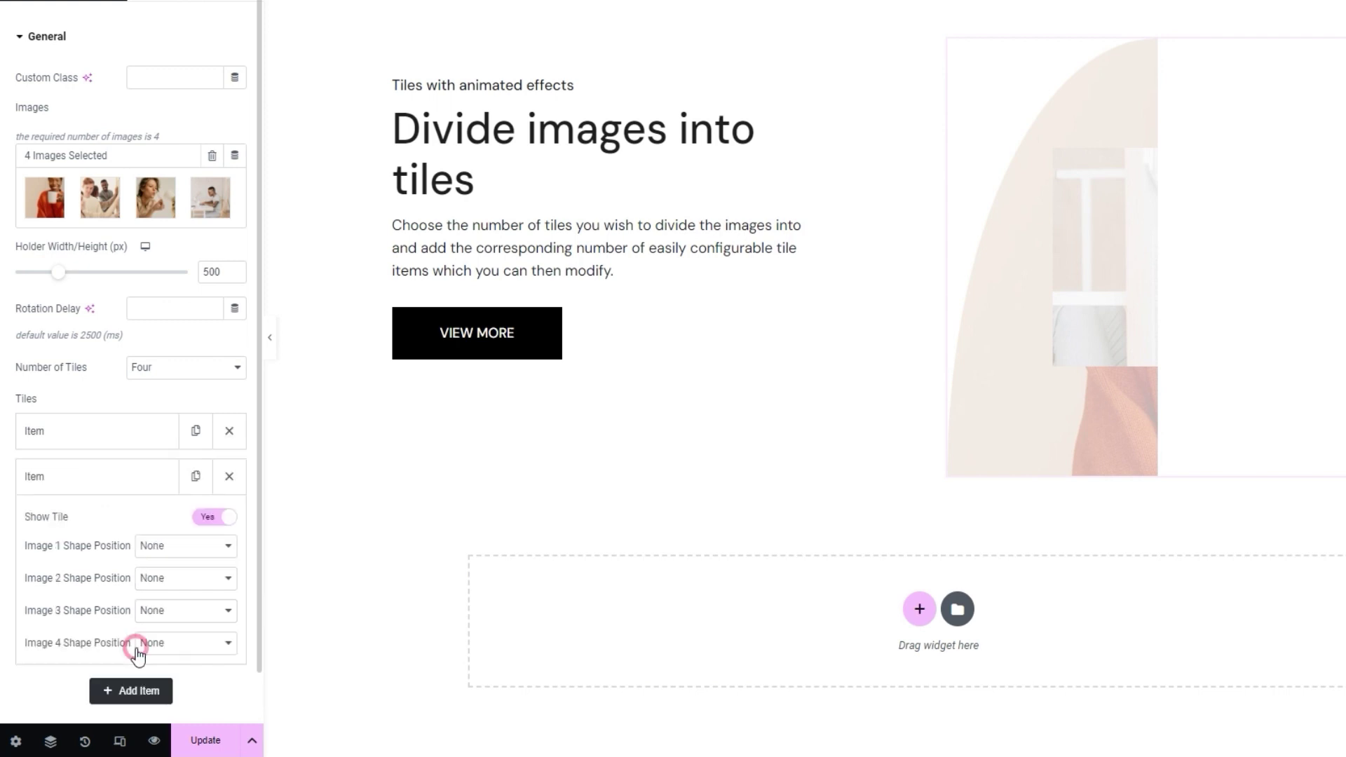
Give the second tile a Bottom Left cut-out on image 1 and Top Right on image 3
click(163, 550)
click(186, 603)
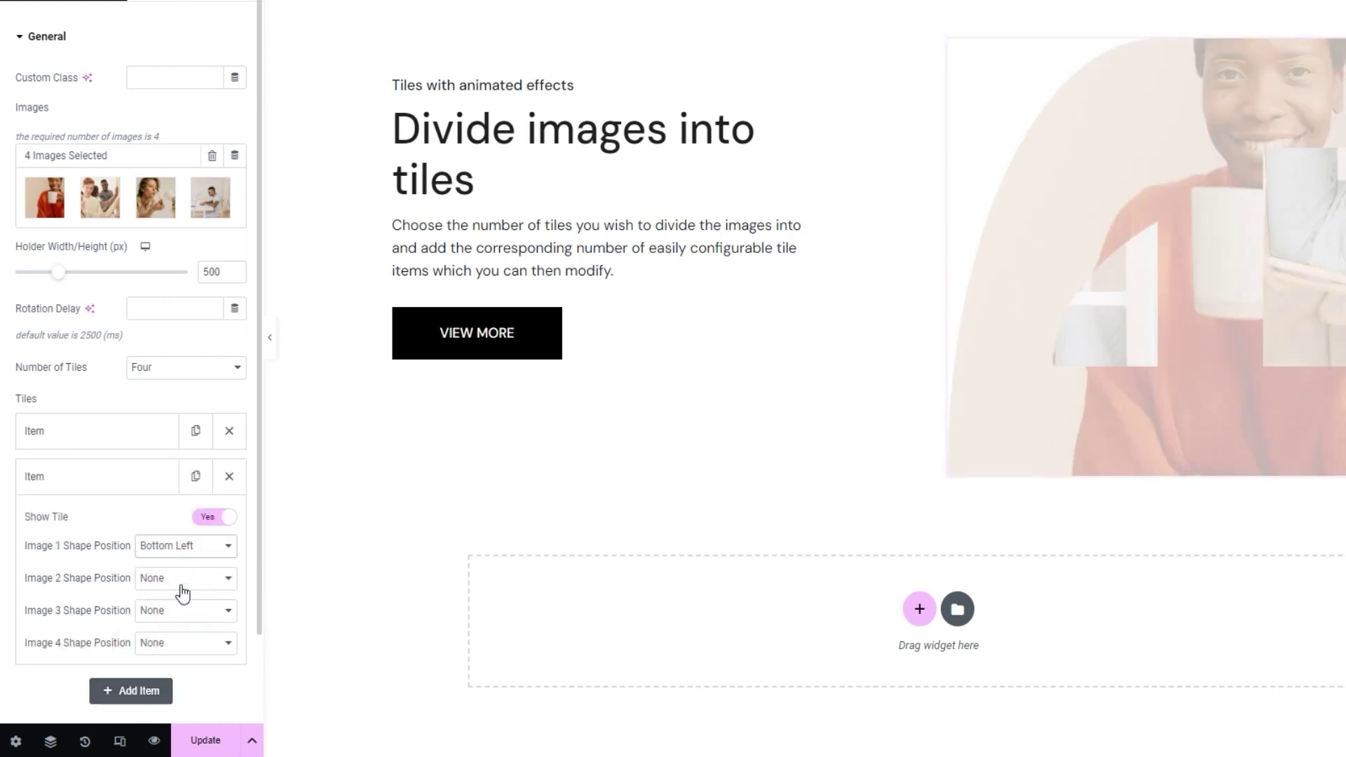
click(180, 610)
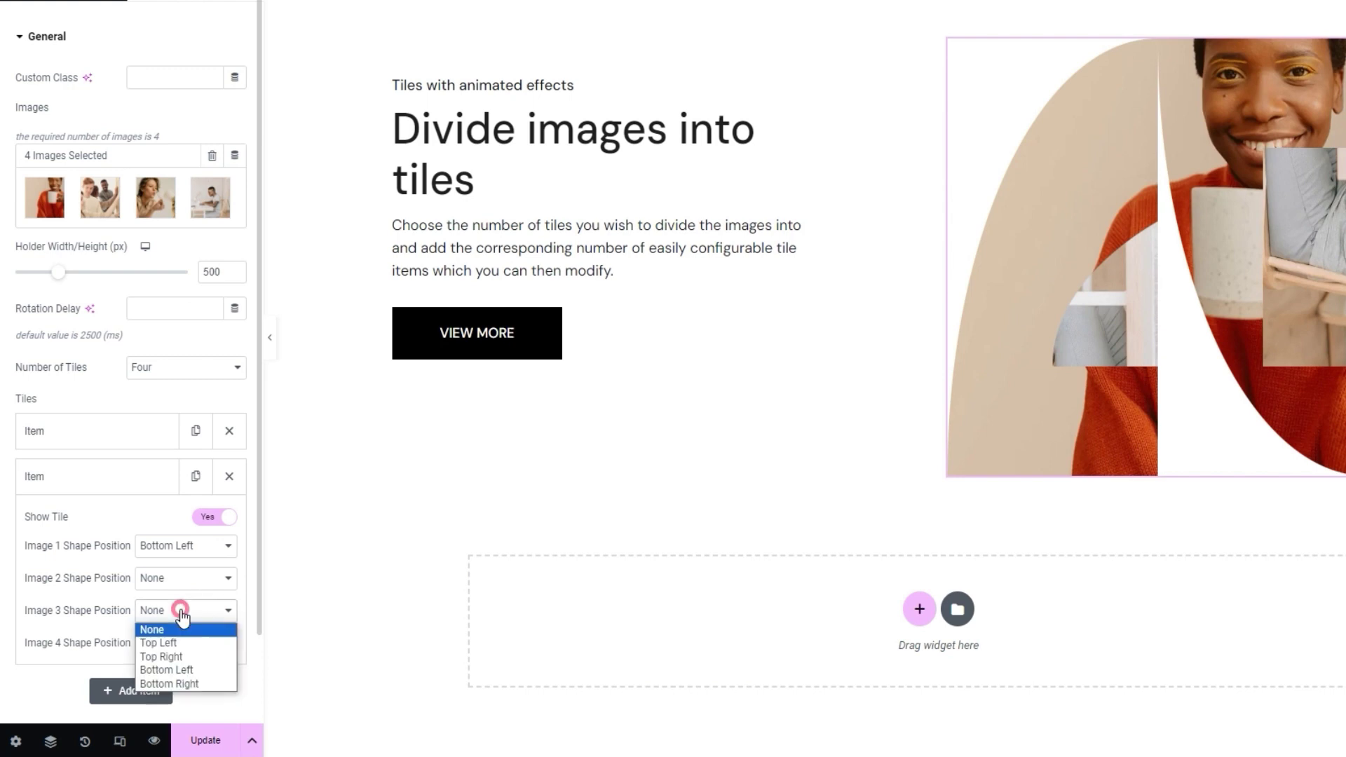
click(183, 656)
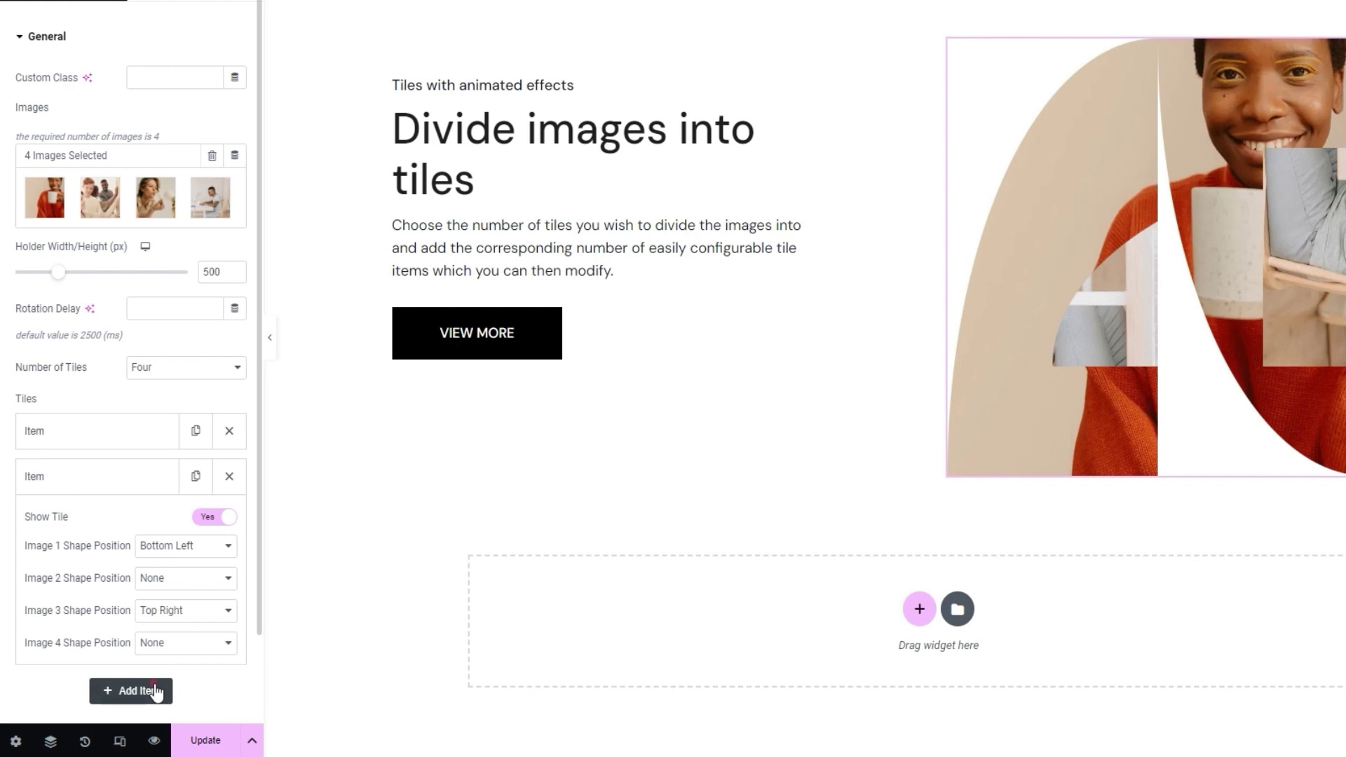
Add a third tile with Bottom Left cut-outs on images 2 and 4
click(156, 693)
scroll(181, 554, down, 1)
click(181, 542)
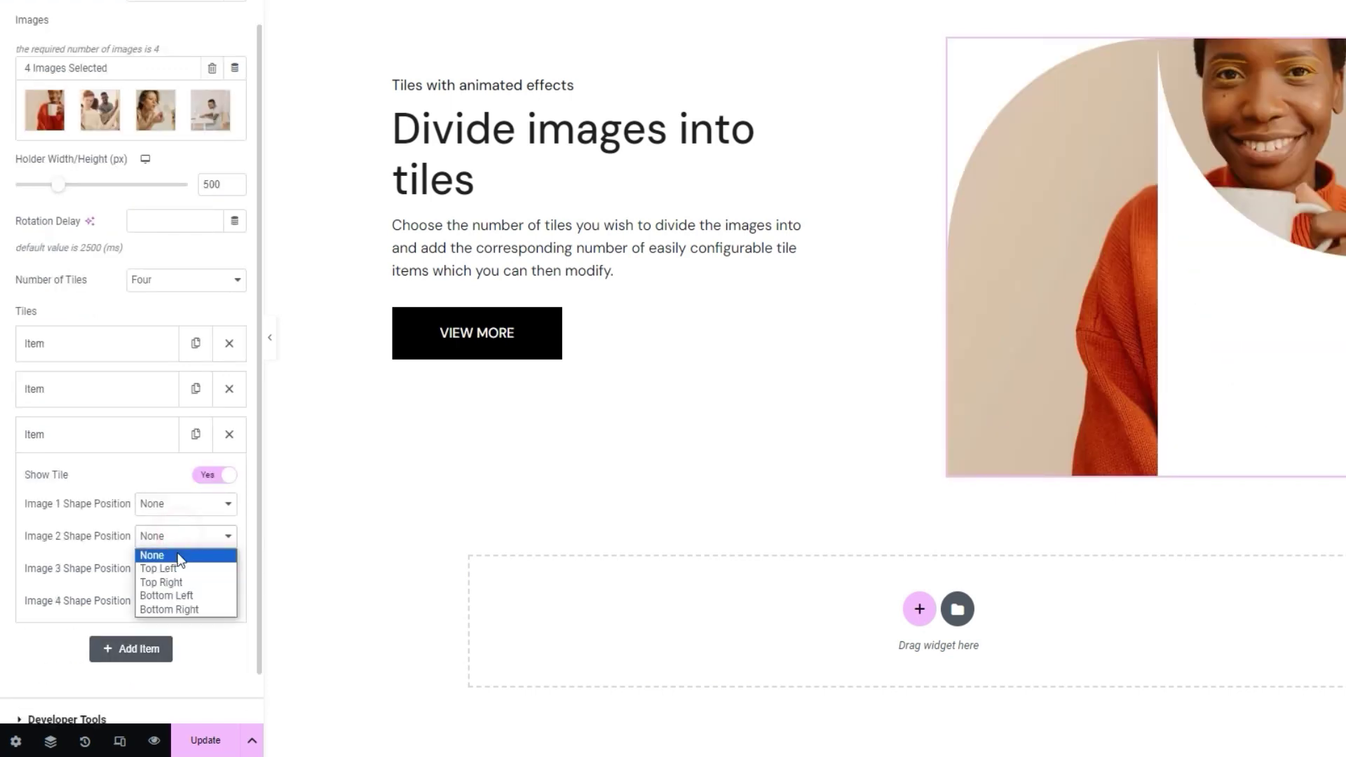
click(179, 594)
click(186, 604)
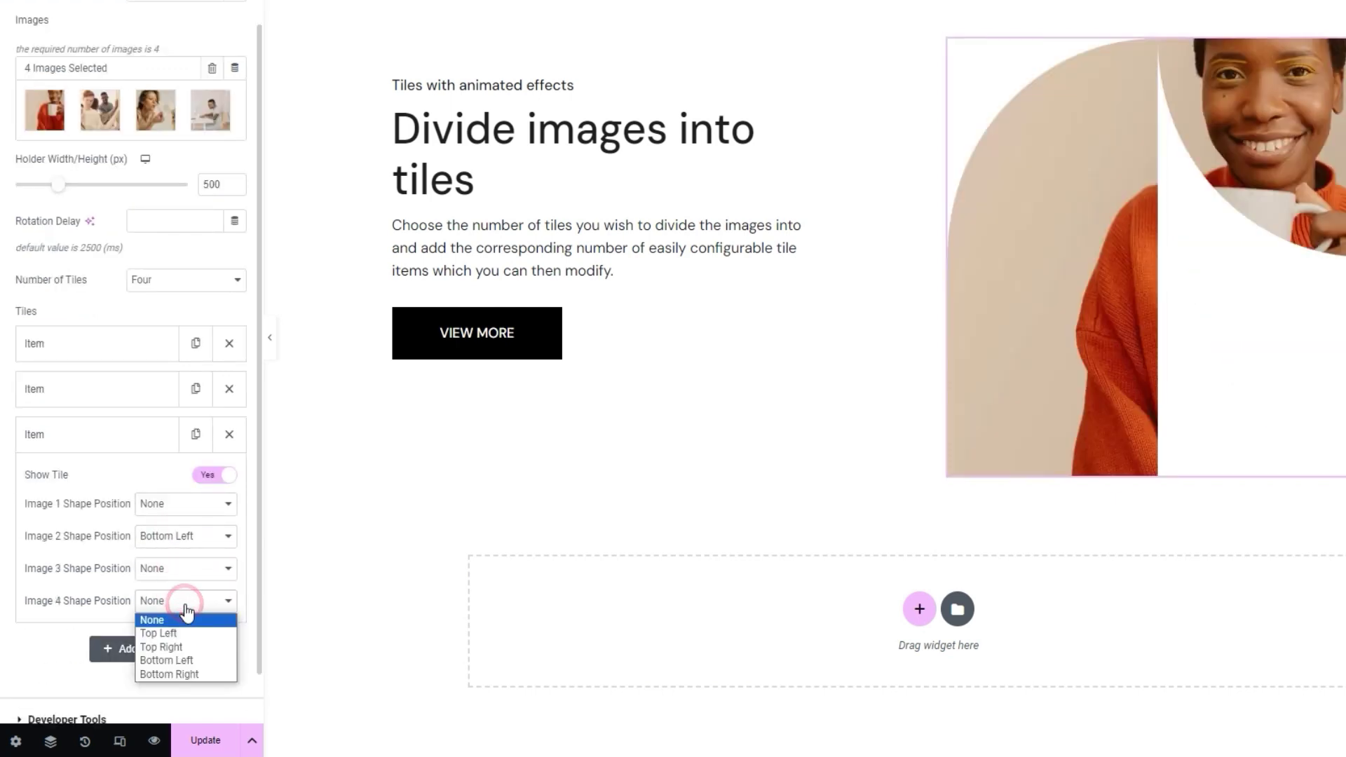
click(188, 661)
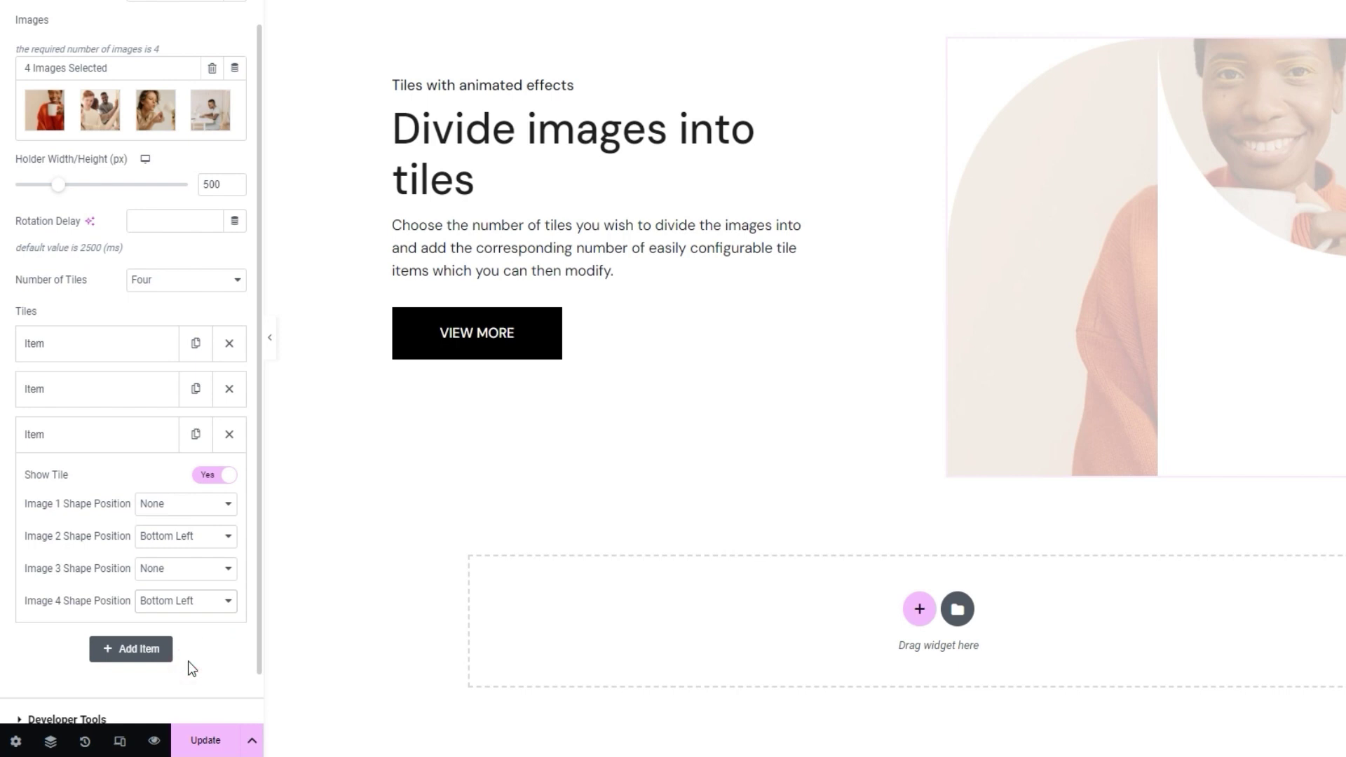
Add a fourth tile with Bottom Right cut-outs on images 1 and 2, then collapse it
click(130, 649)
click(185, 549)
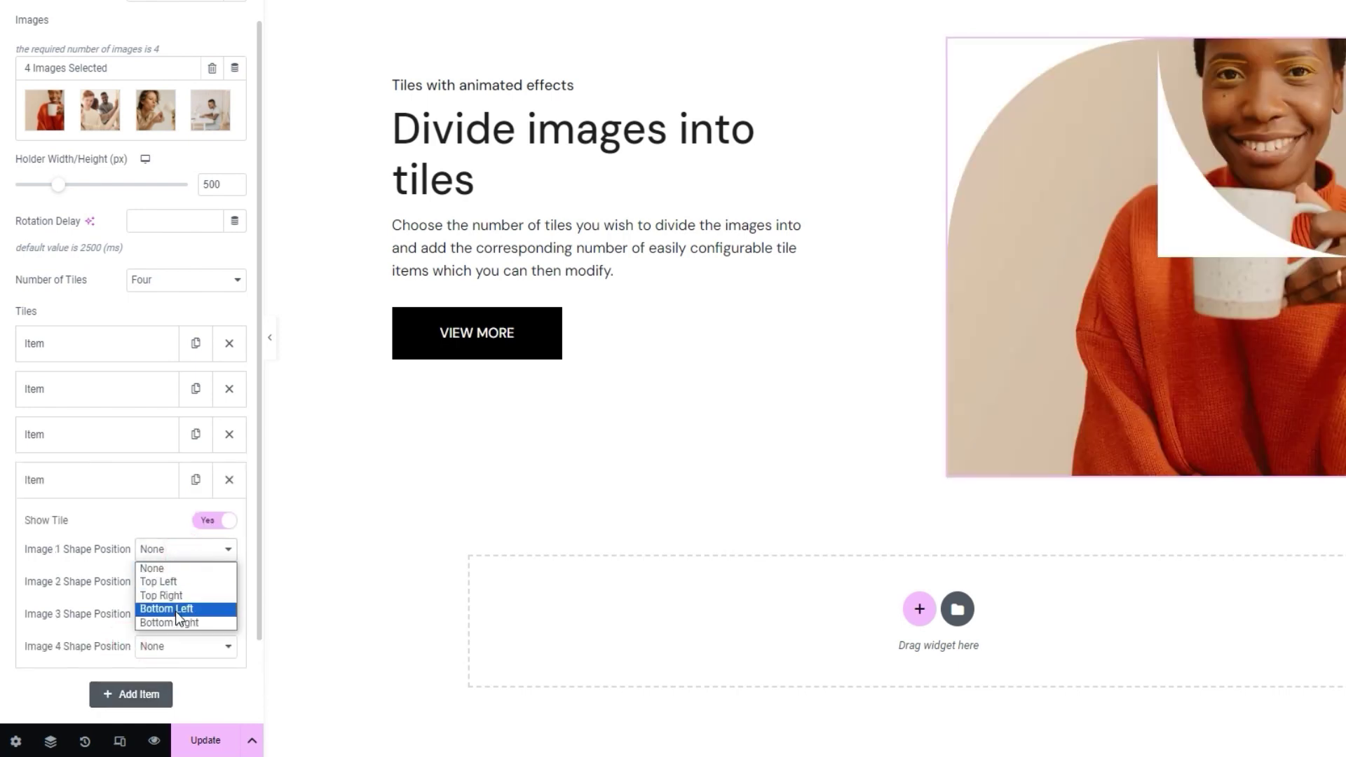
click(175, 622)
click(181, 588)
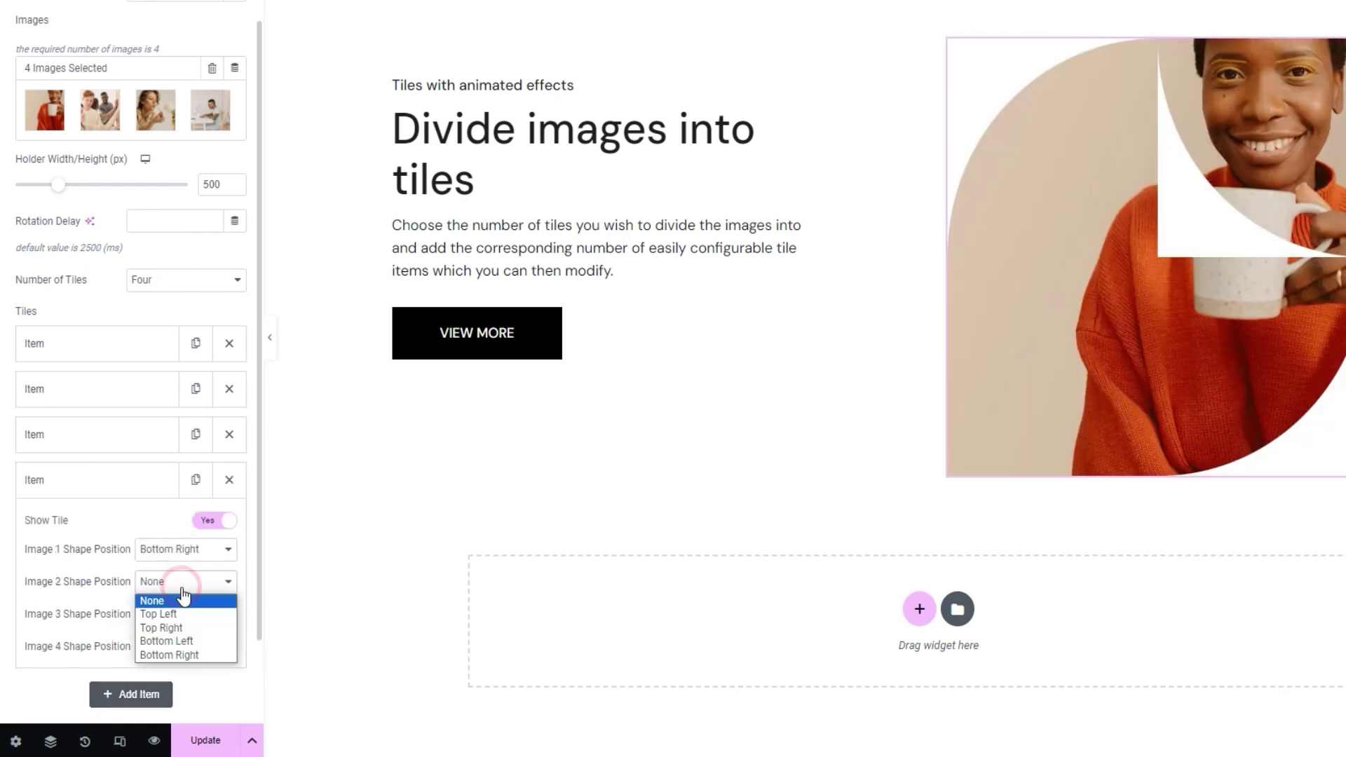
click(200, 654)
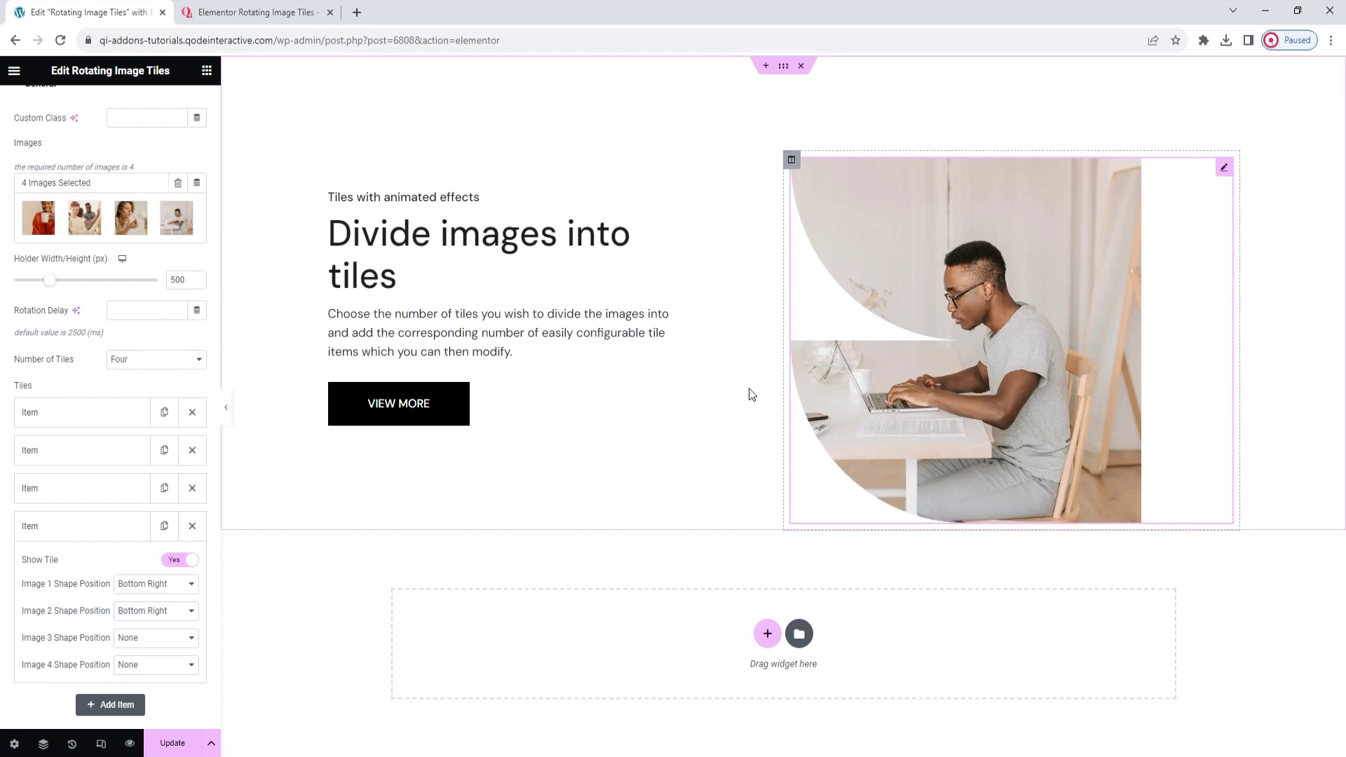
click(127, 537)
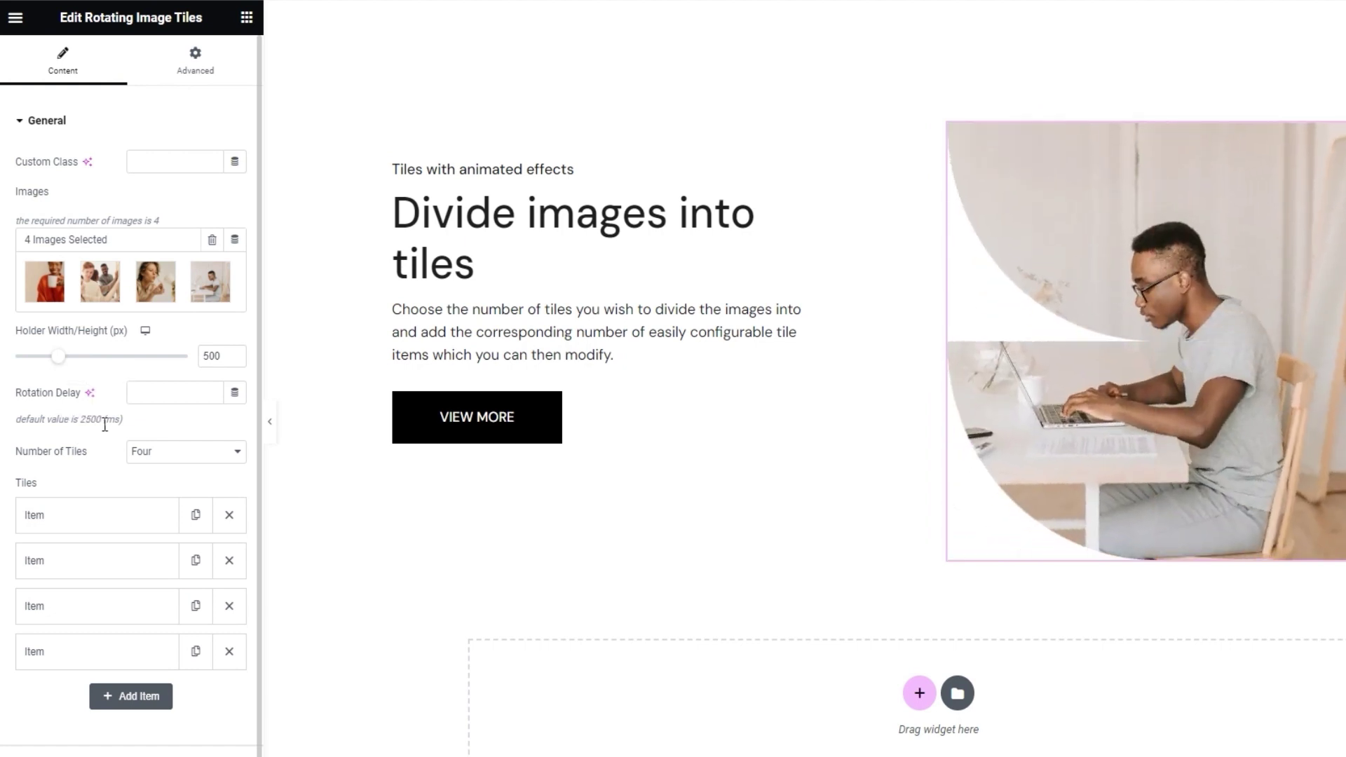
Enter 10000 in the Rotation Delay field
click(140, 393)
text(1)
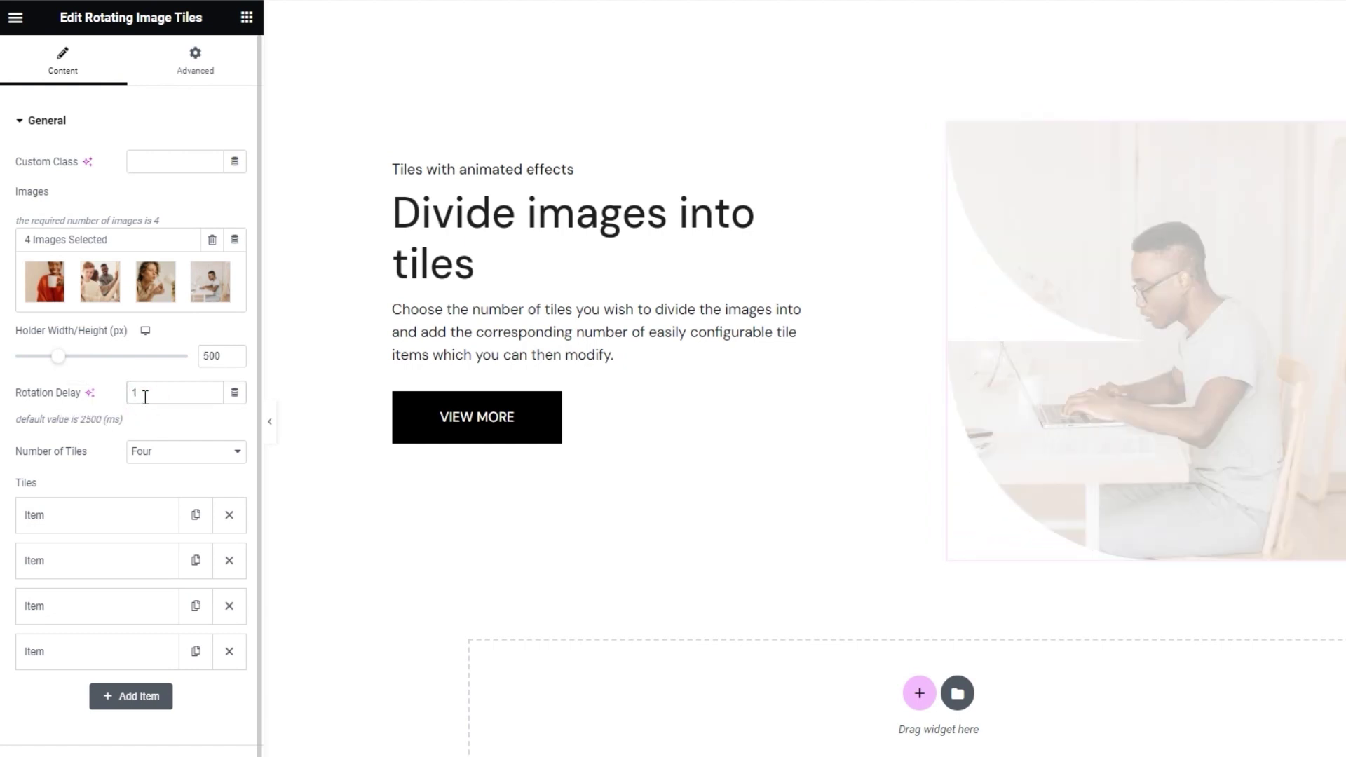
text(0000)
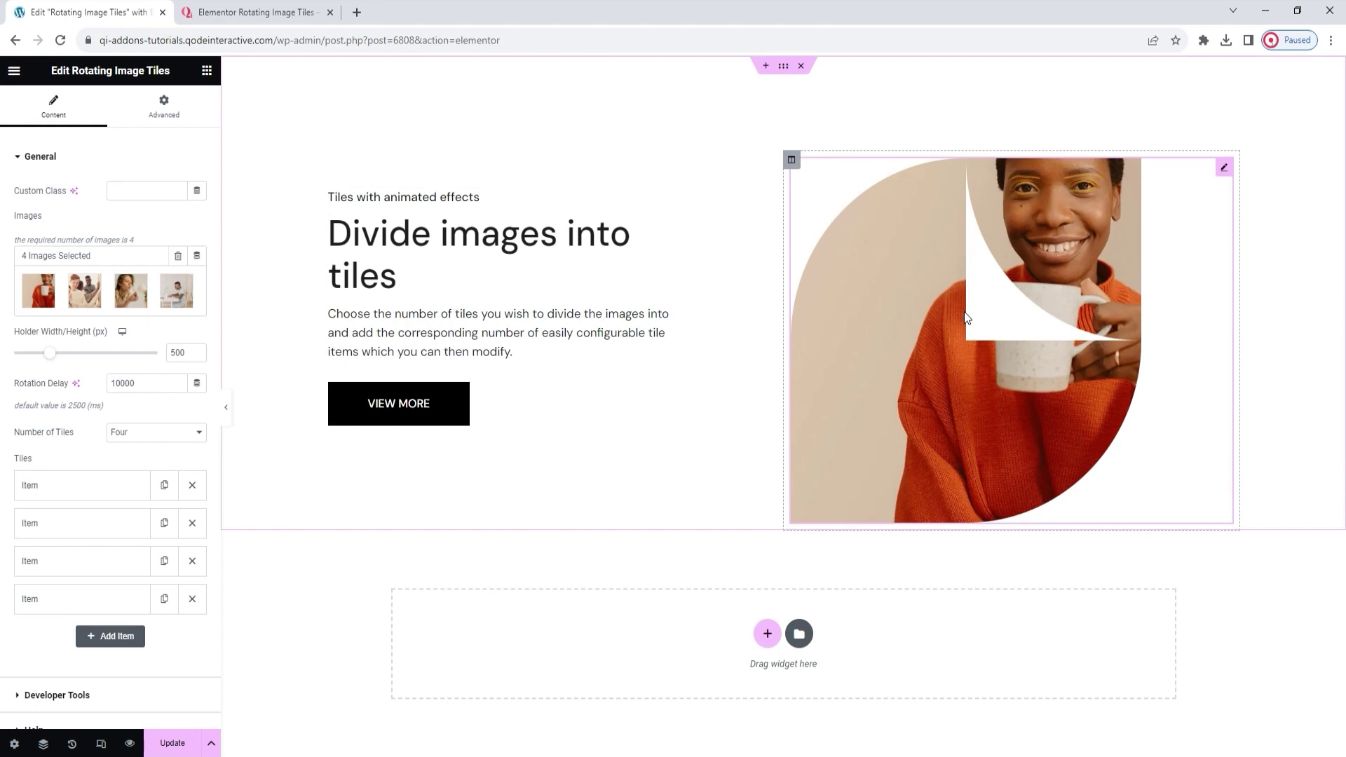
Expand the first and second tiles to review their corner-shape positions
click(112, 491)
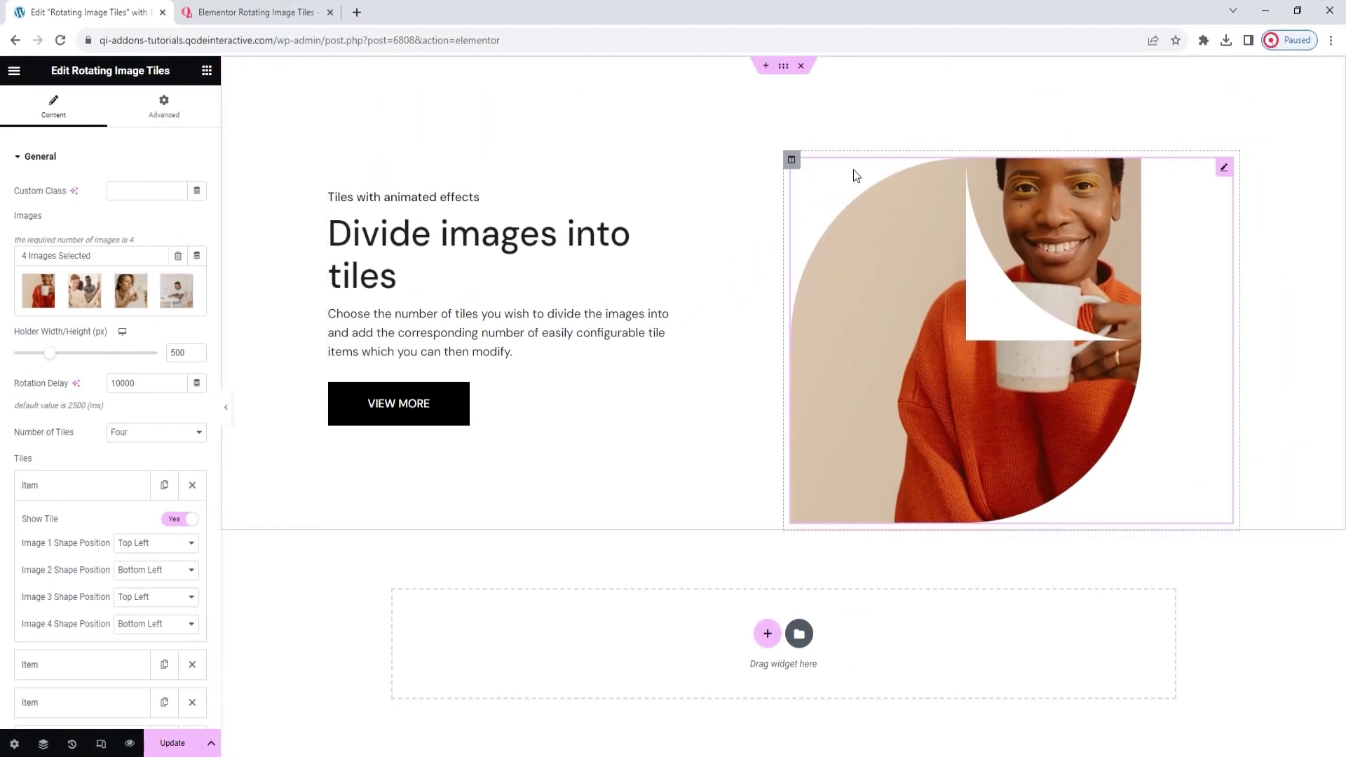
click(96, 664)
Expand the third and fourth tiles to check their Shape Position settings
scroll(96, 666, down, 1)
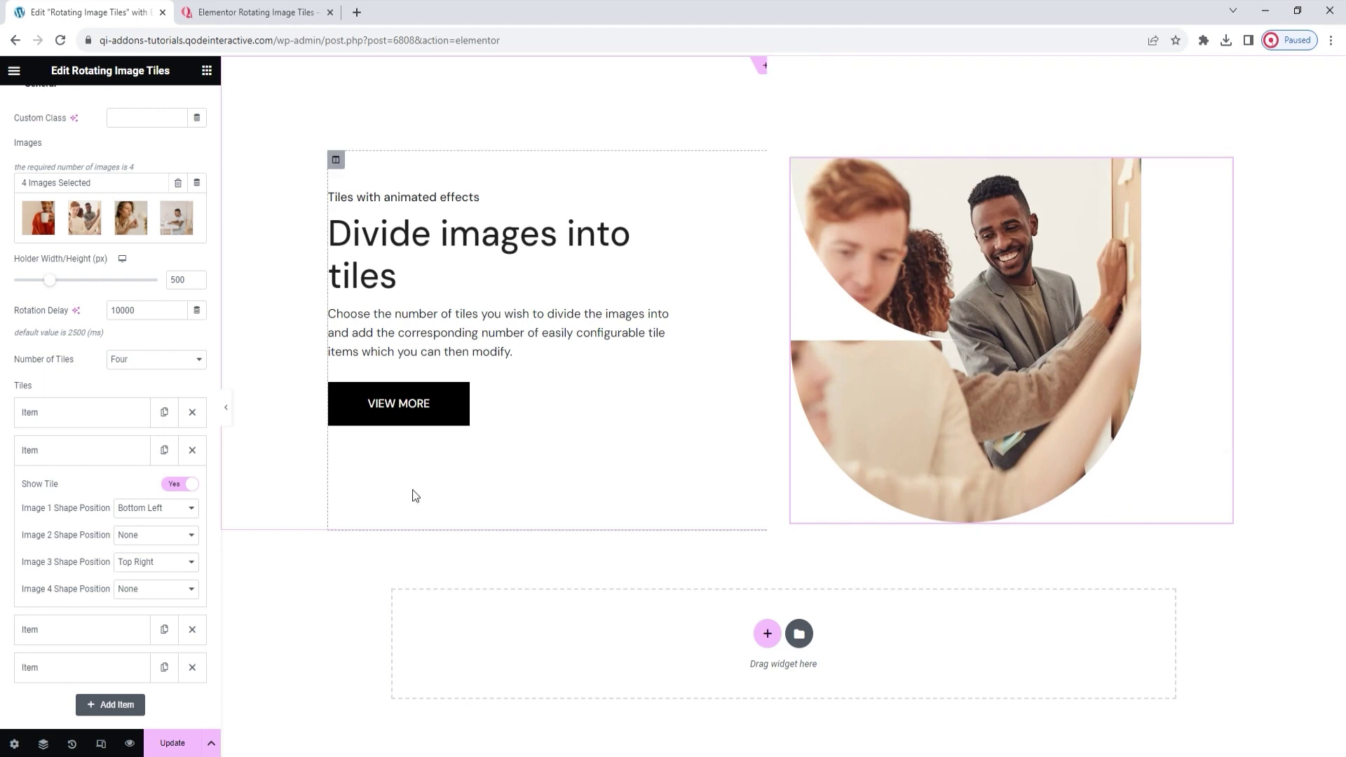
click(94, 629)
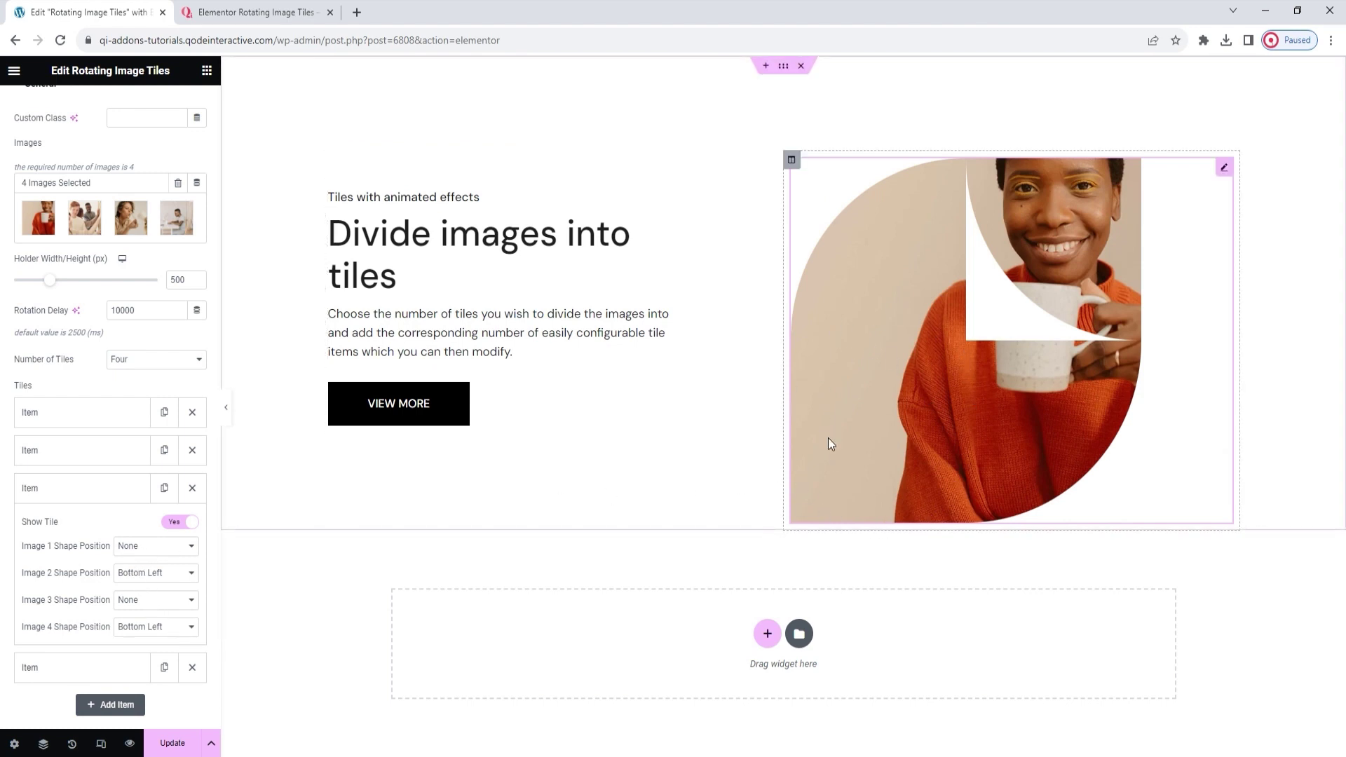
click(86, 664)
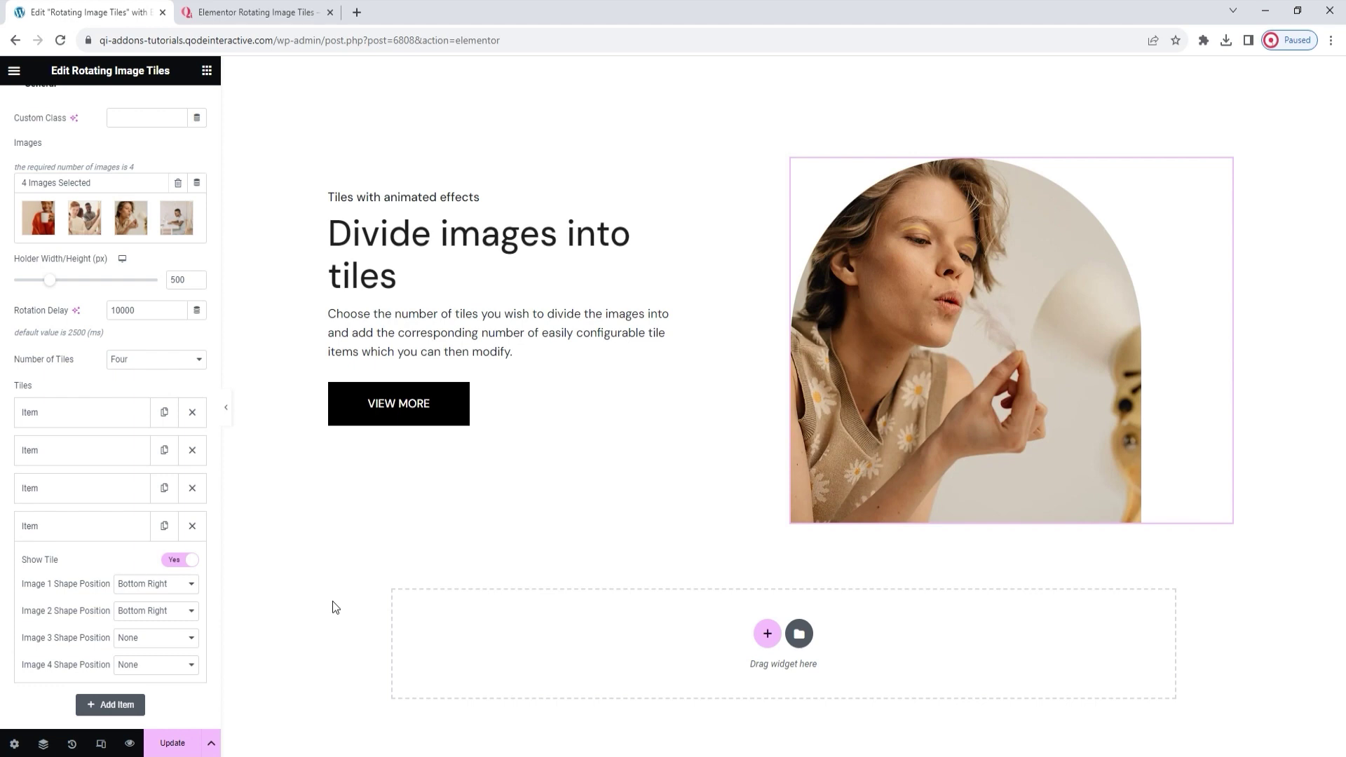
click(106, 533)
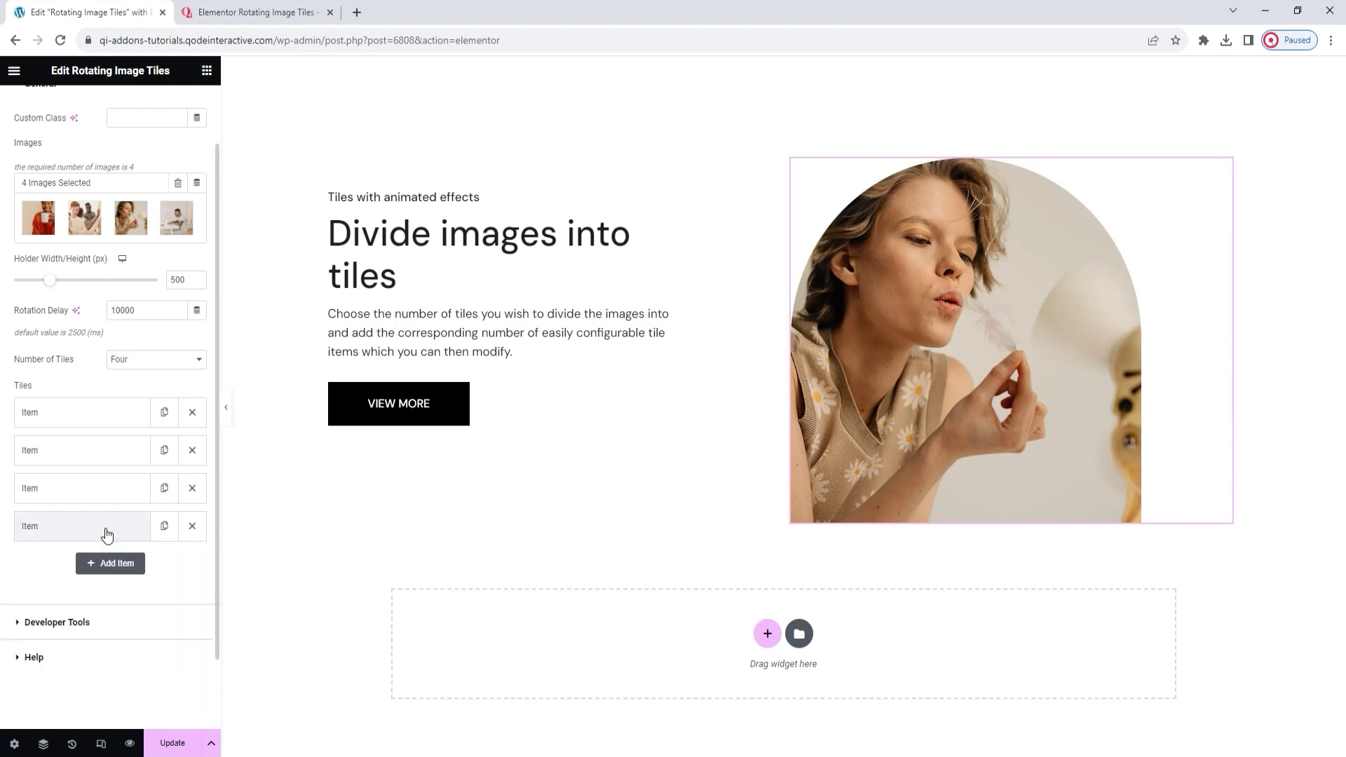
scroll(106, 535, up, 2)
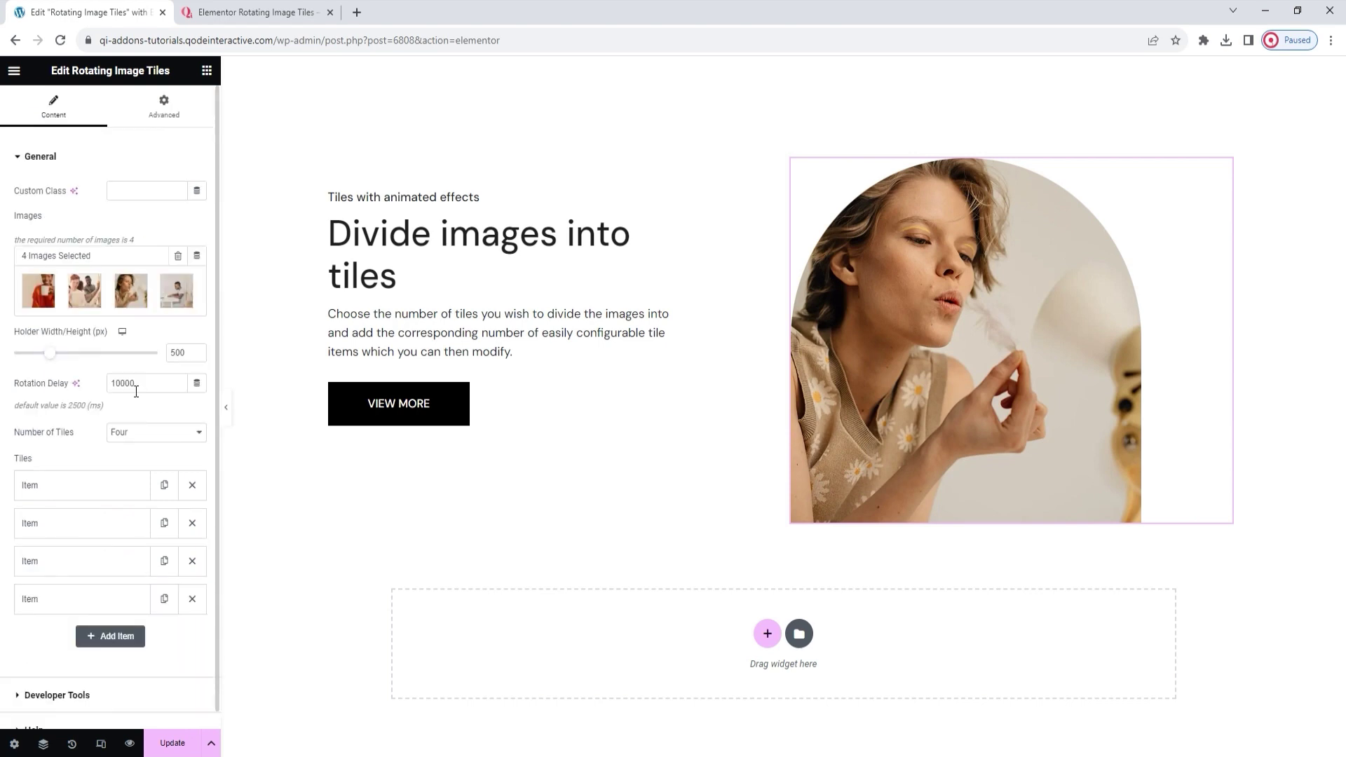
double_click(164, 384)
text(140)
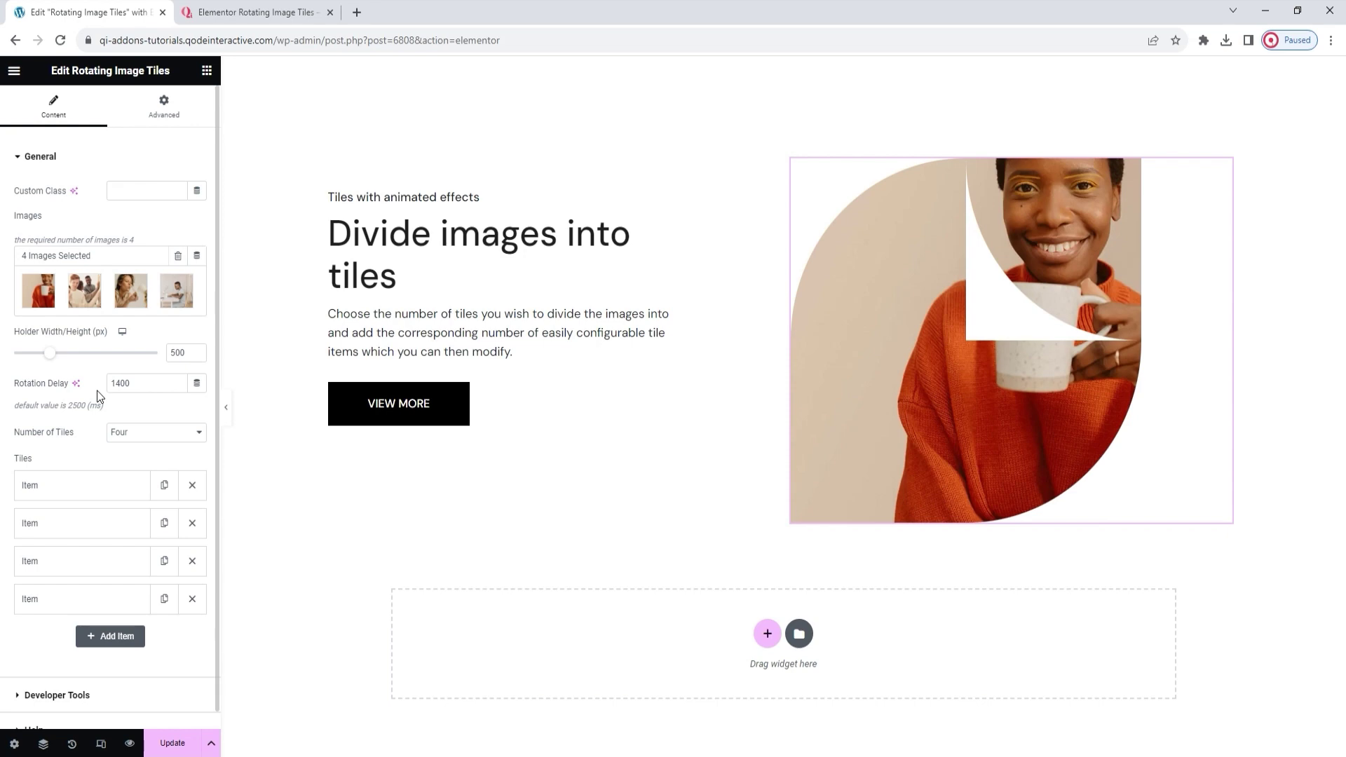
click(102, 492)
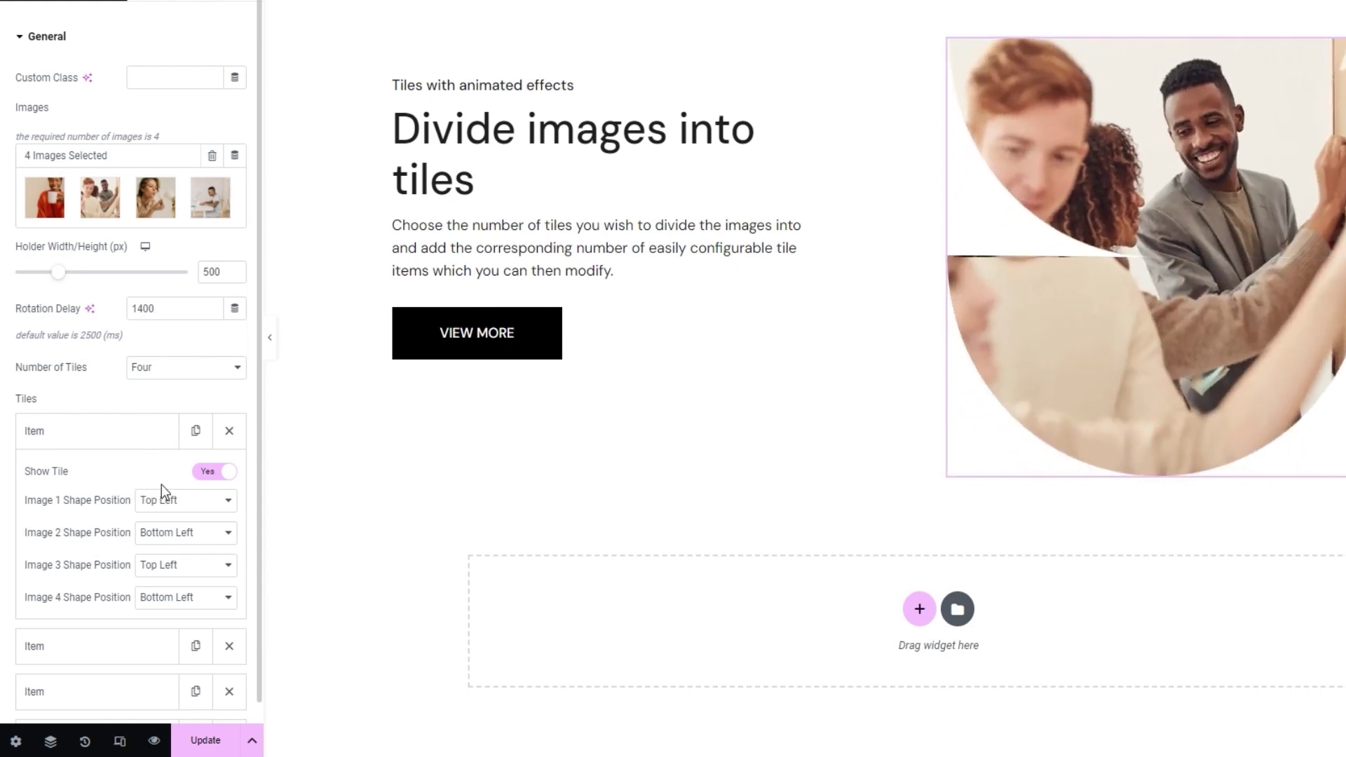
click(208, 473)
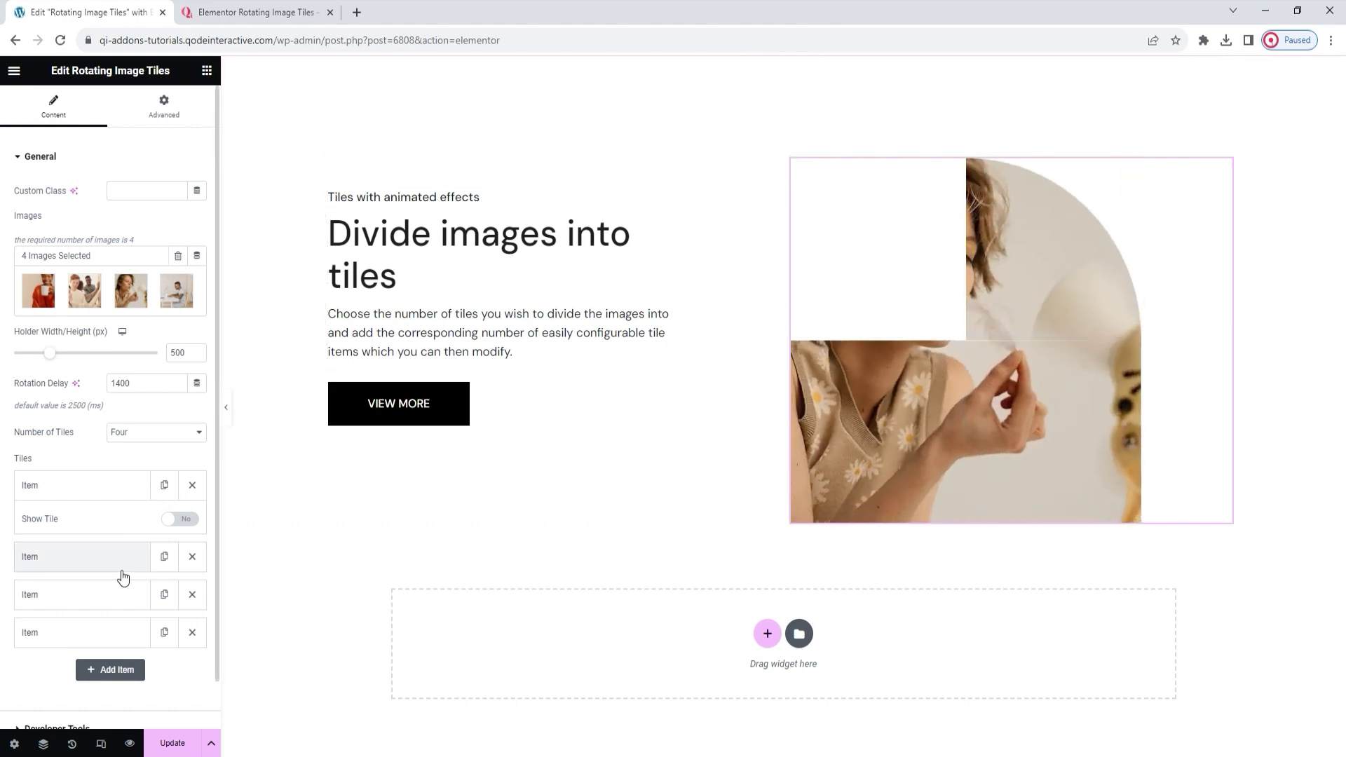
click(176, 529)
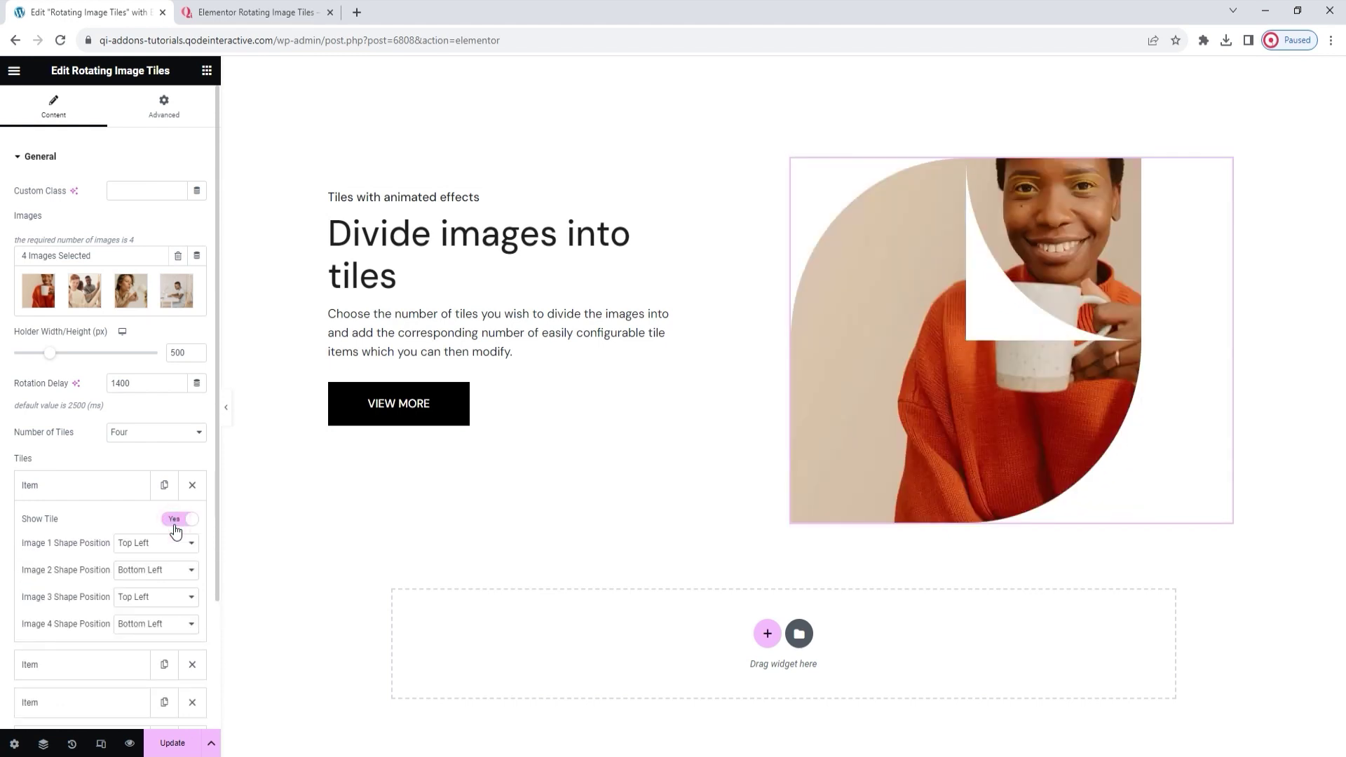
click(127, 487)
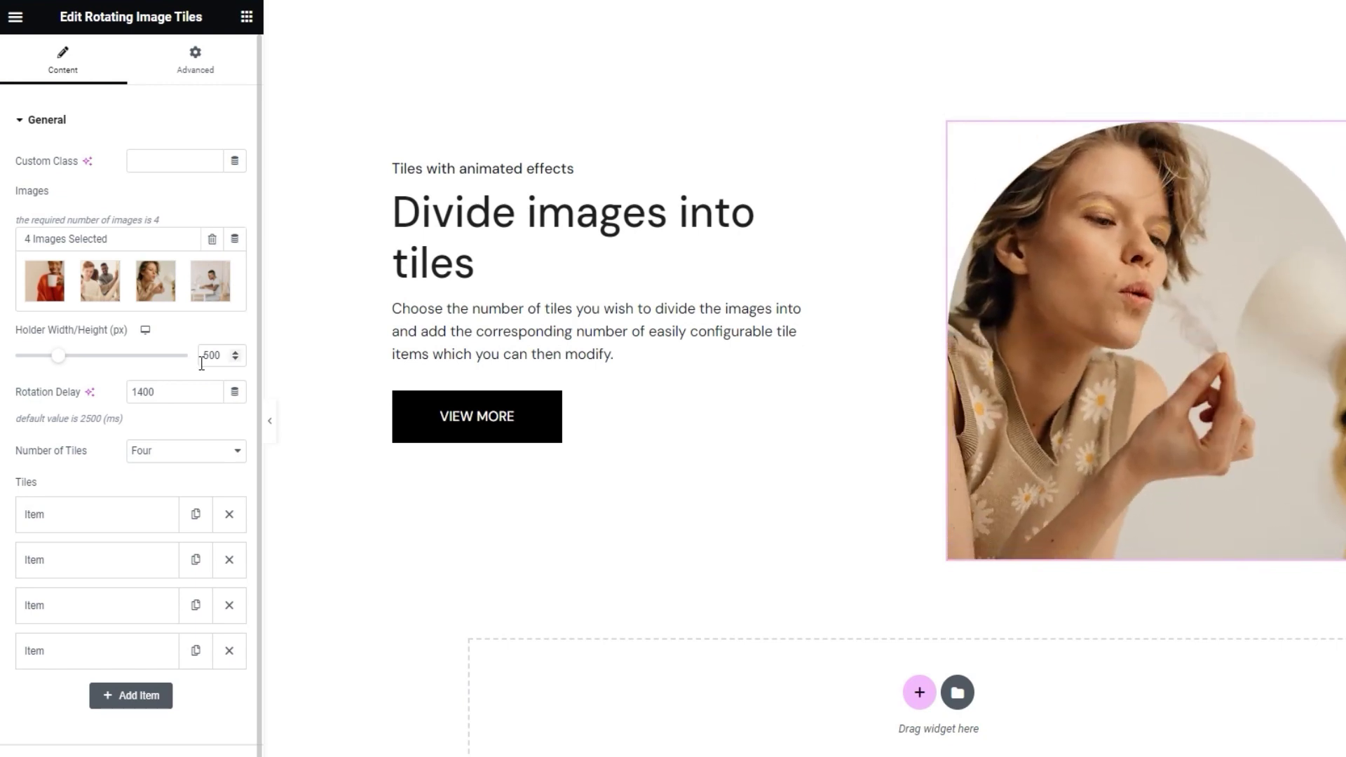
Set Holder Width/Height to 432 px, replacing the 500 px value
drag(58, 355, 61, 355)
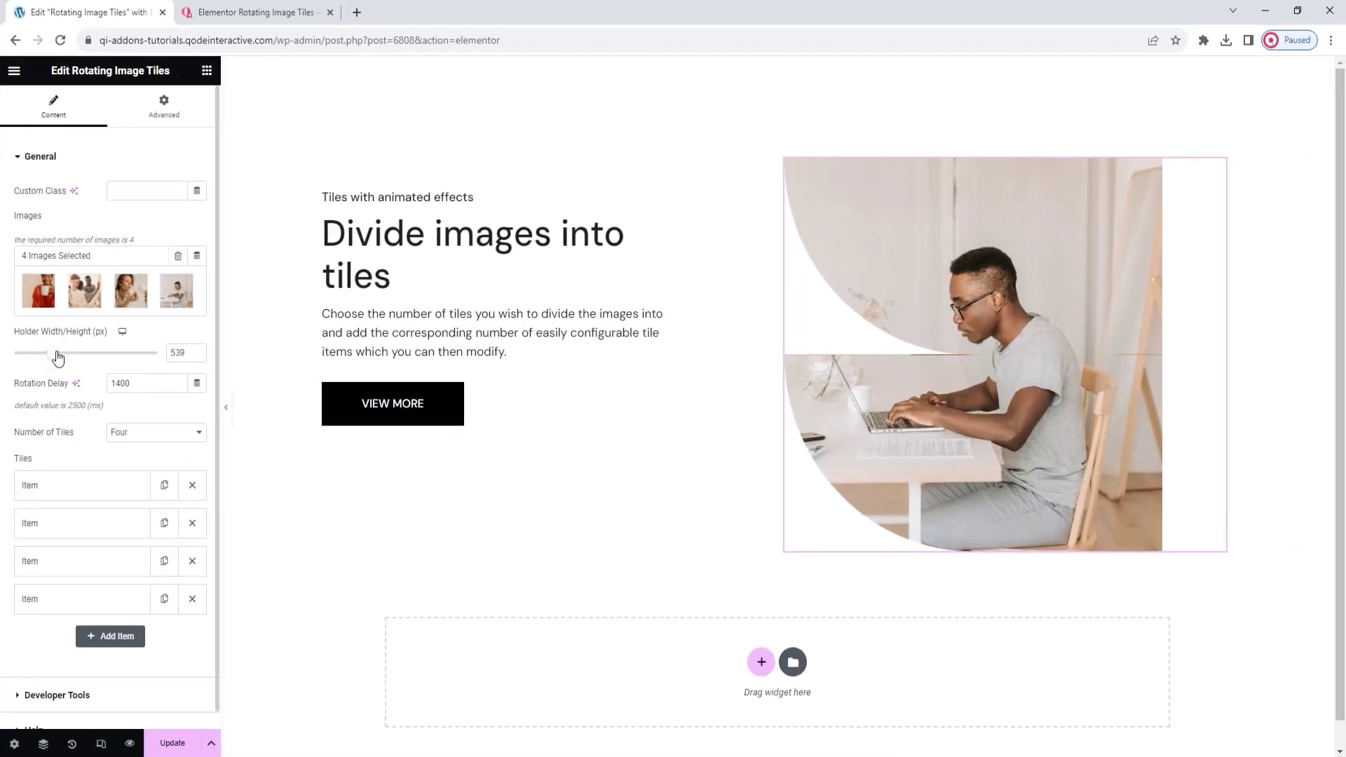
double_click(178, 352)
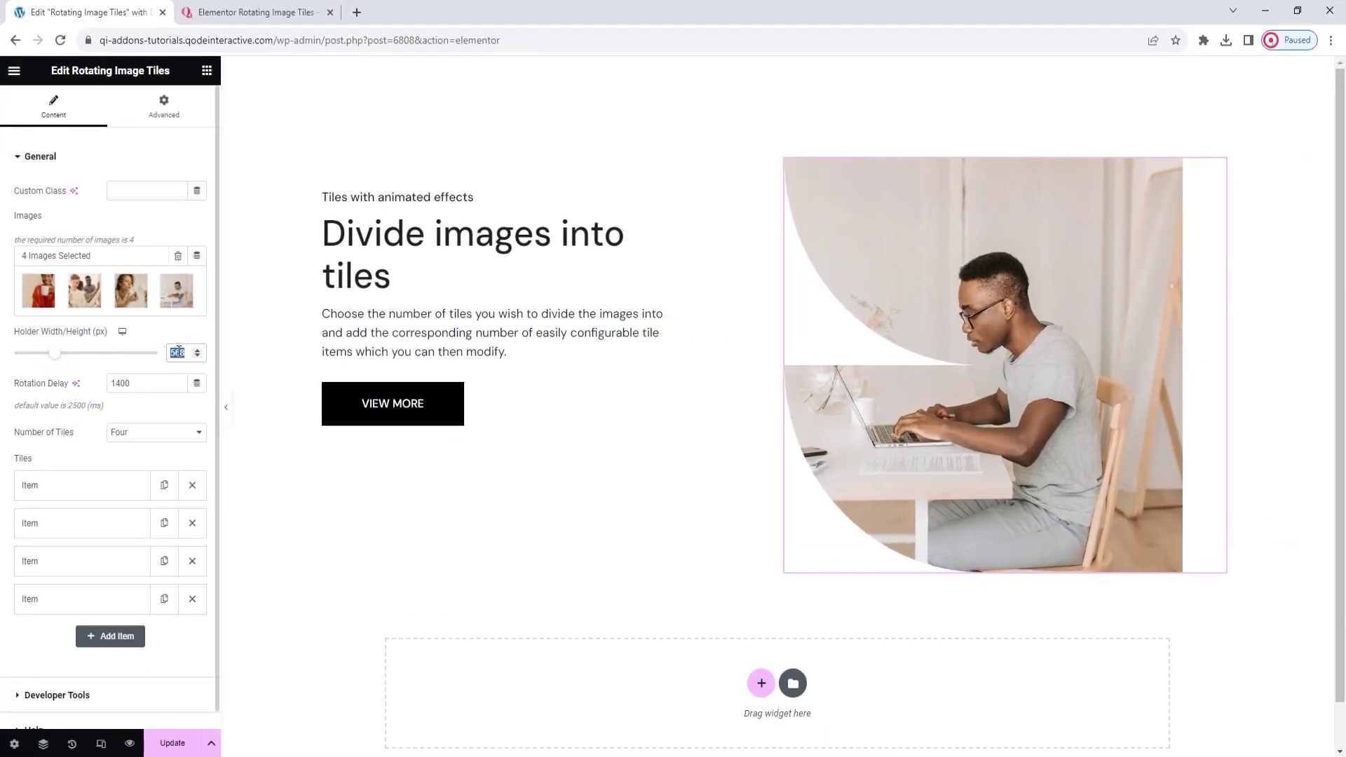
text(432)
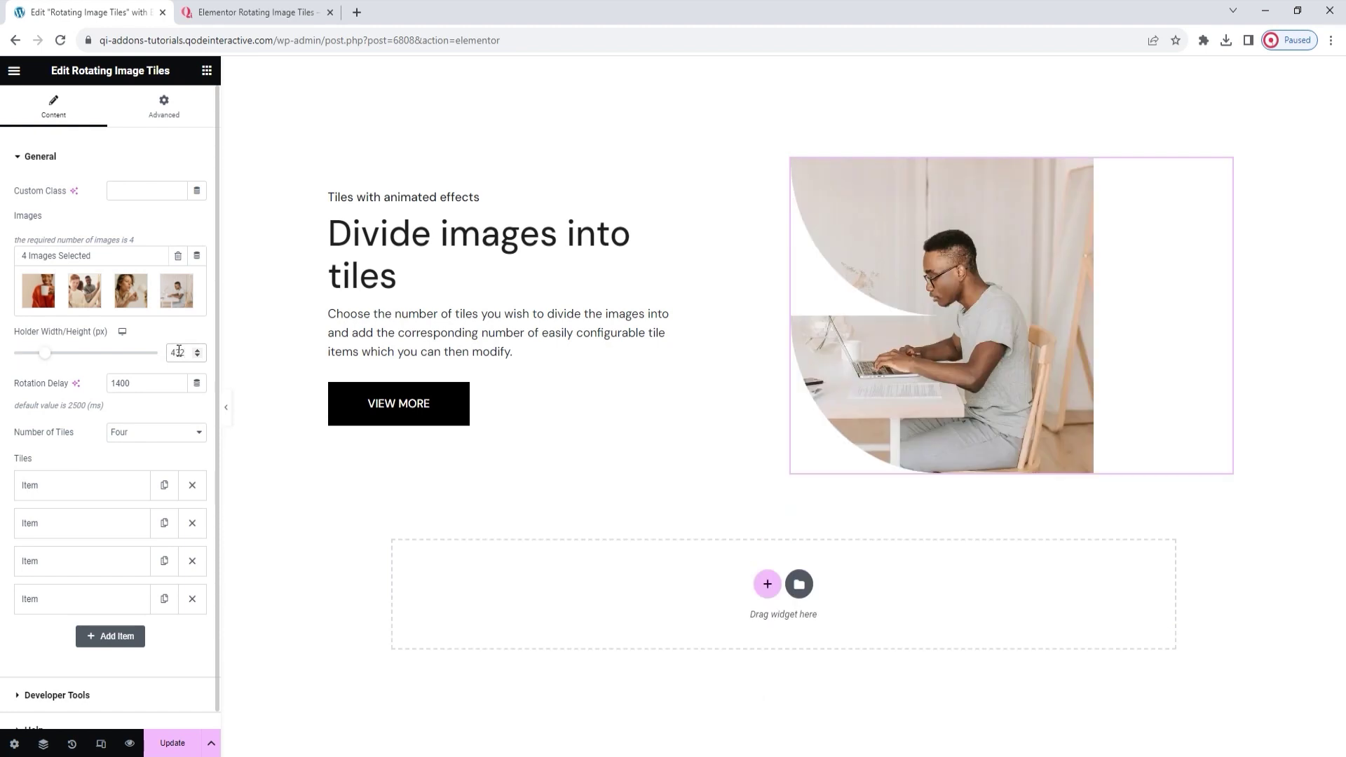
click(148, 399)
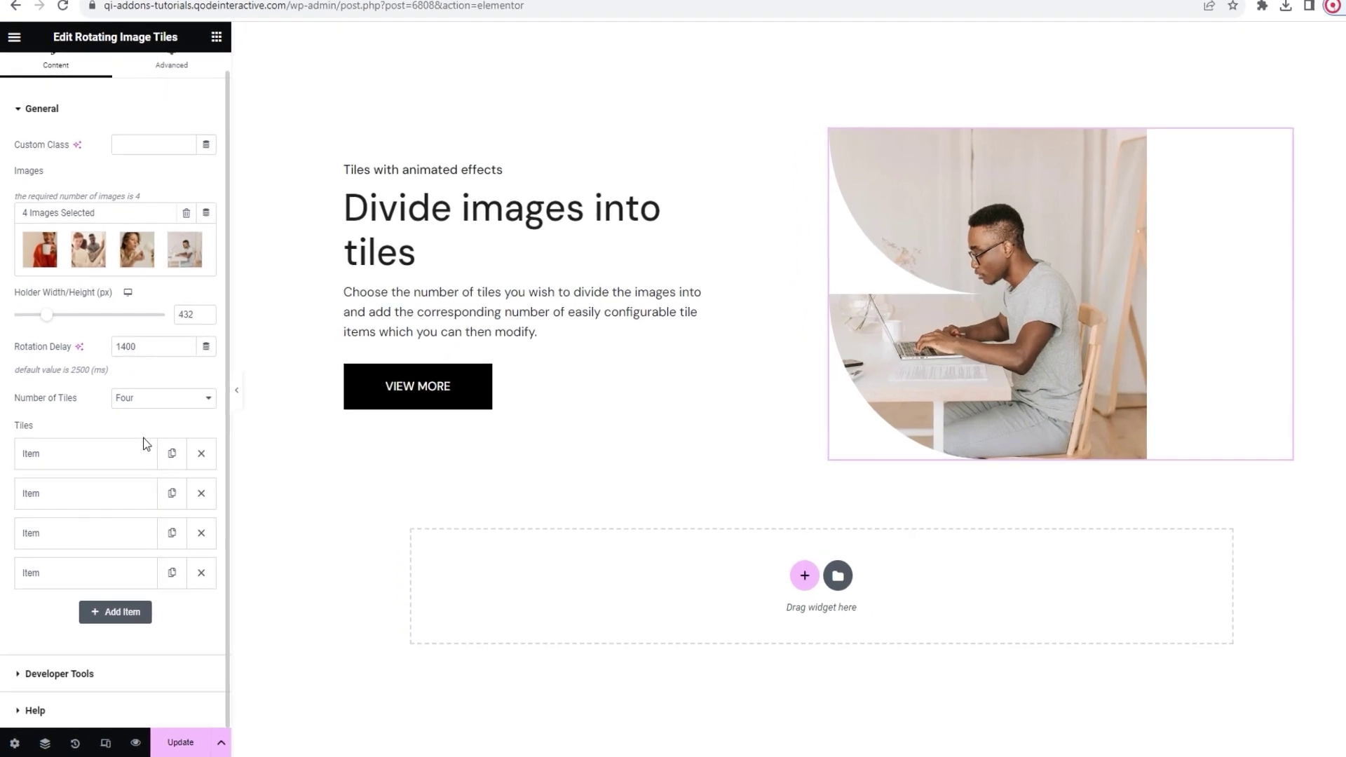
Under Developer Tools, switch Show Shortcode Snippet to Yes to preview the shortcode, then back to No
click(134, 687)
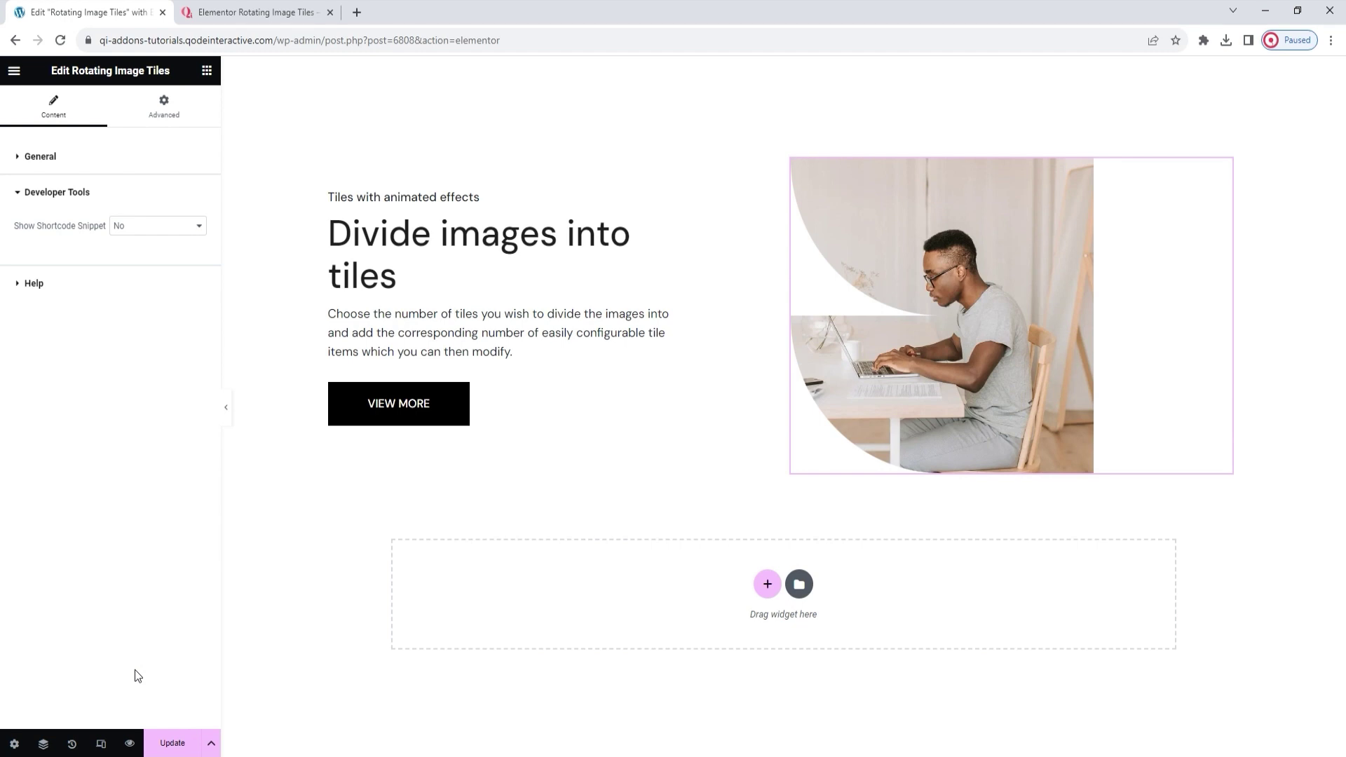
click(157, 225)
click(157, 250)
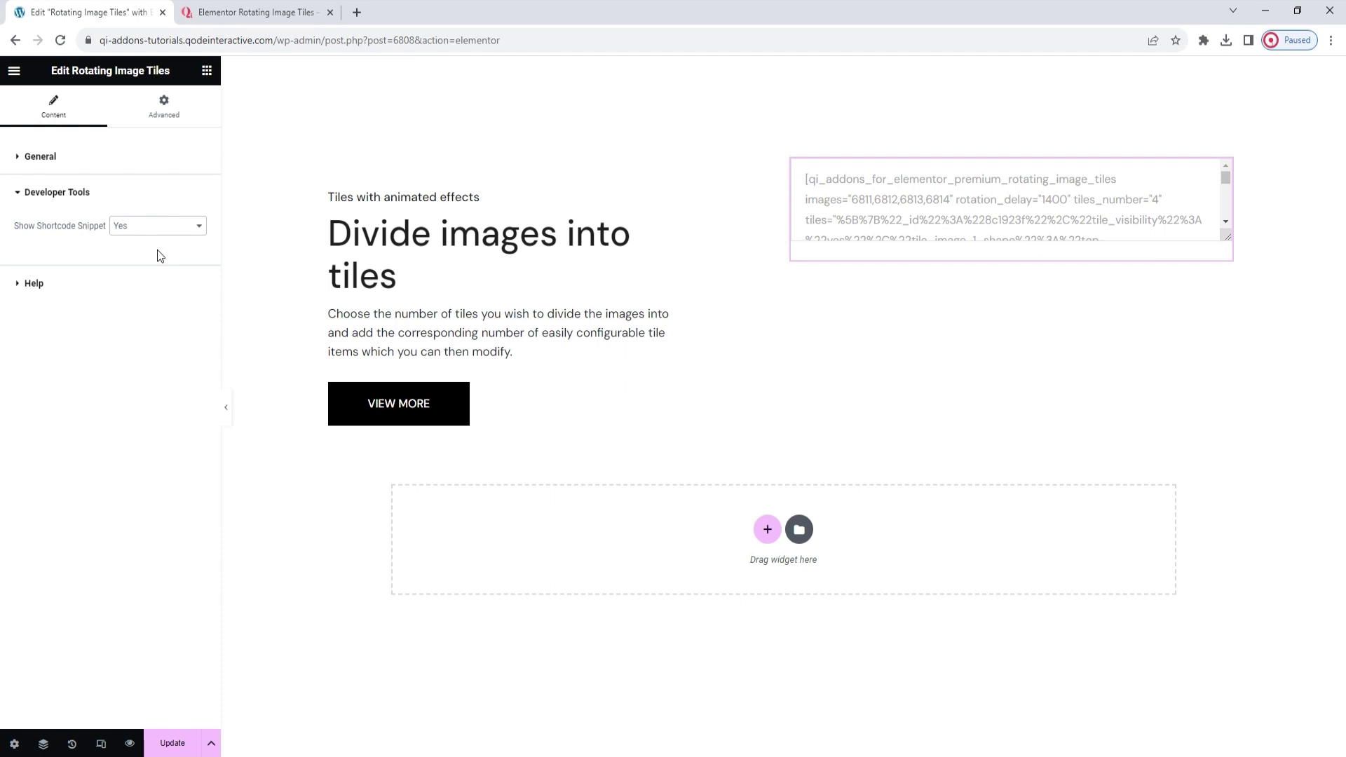
click(156, 230)
click(157, 243)
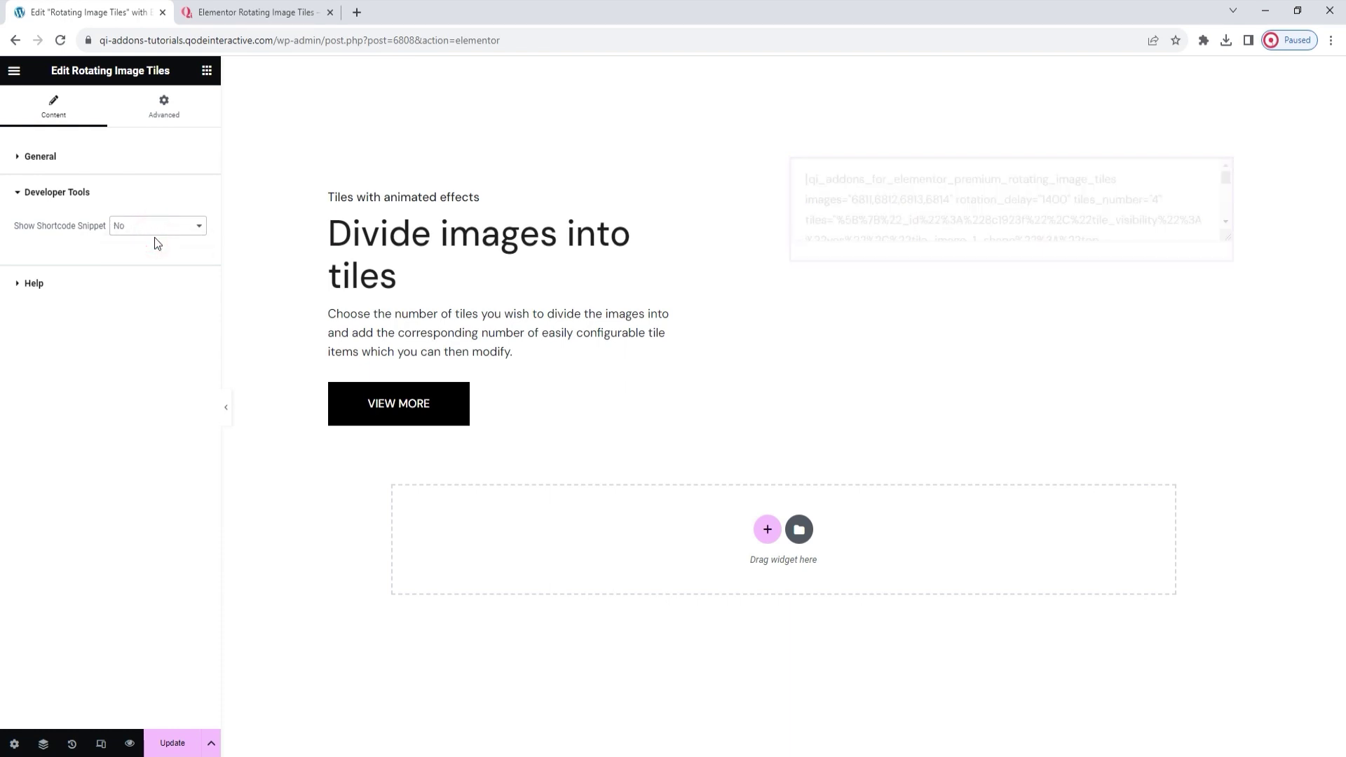
Look over the Help and Advanced settings, then save the page with Update and reload the editor
click(144, 282)
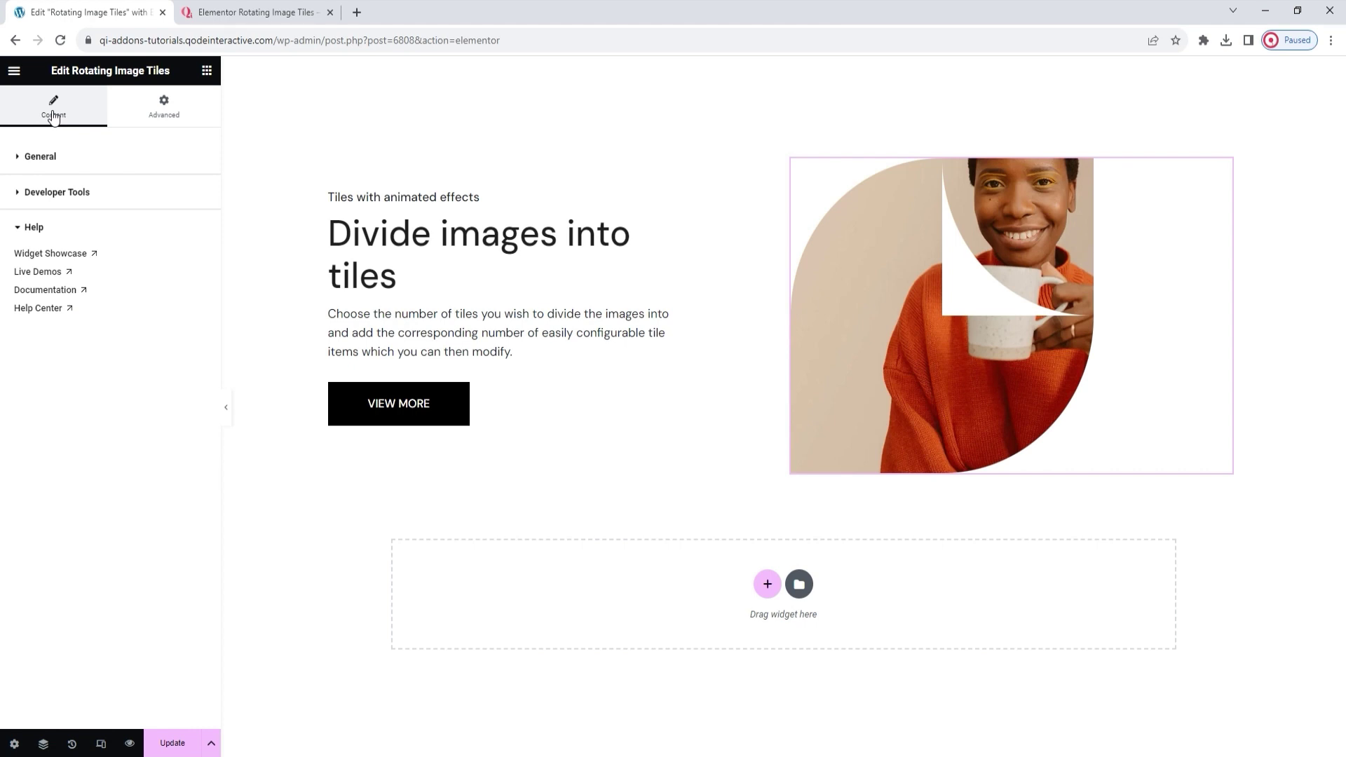
click(148, 119)
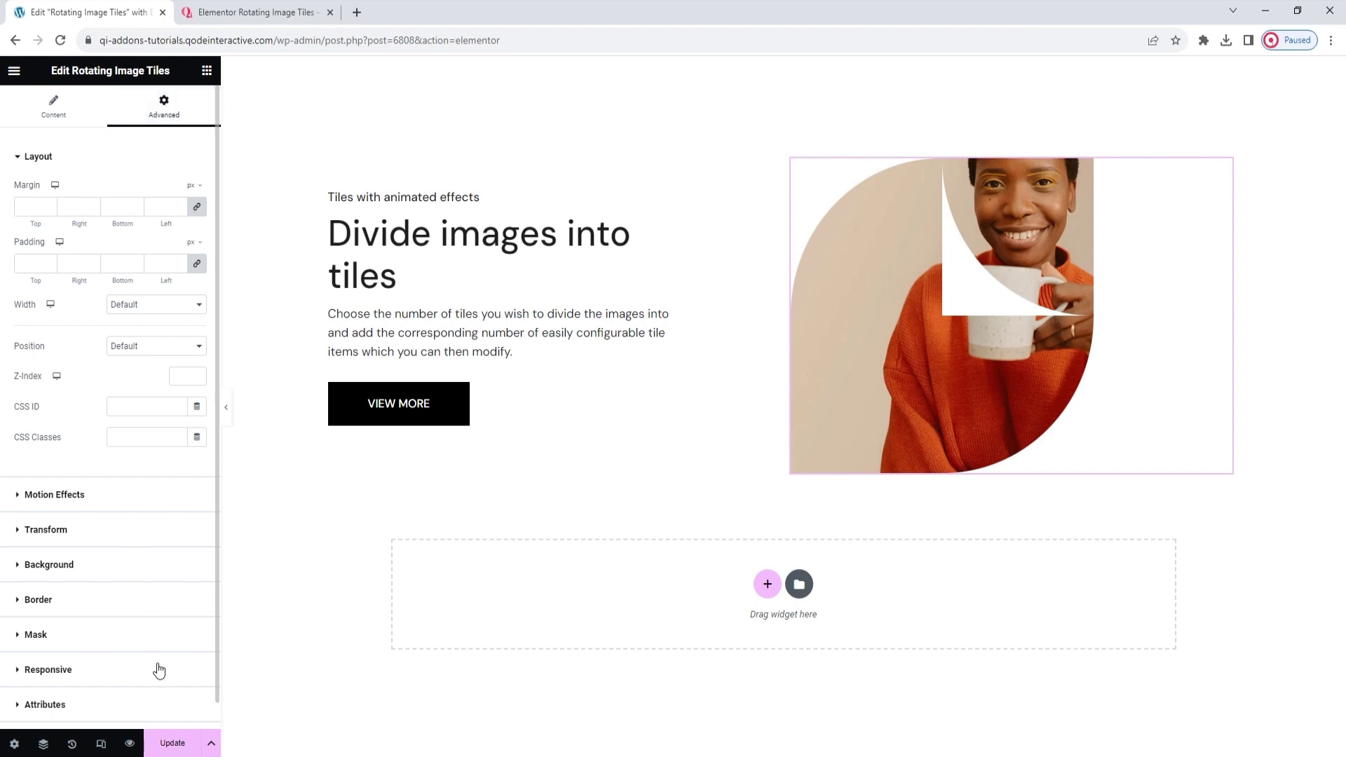
click(175, 742)
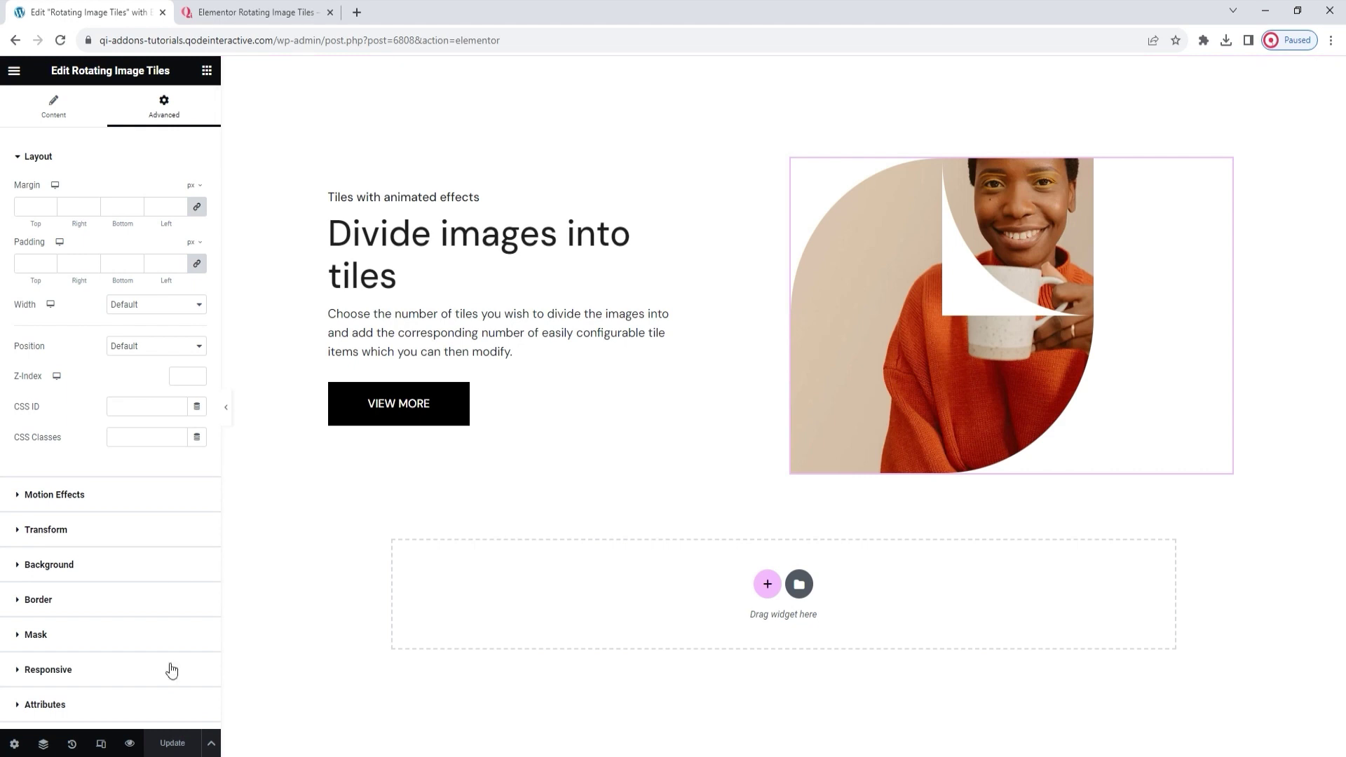
click(61, 40)
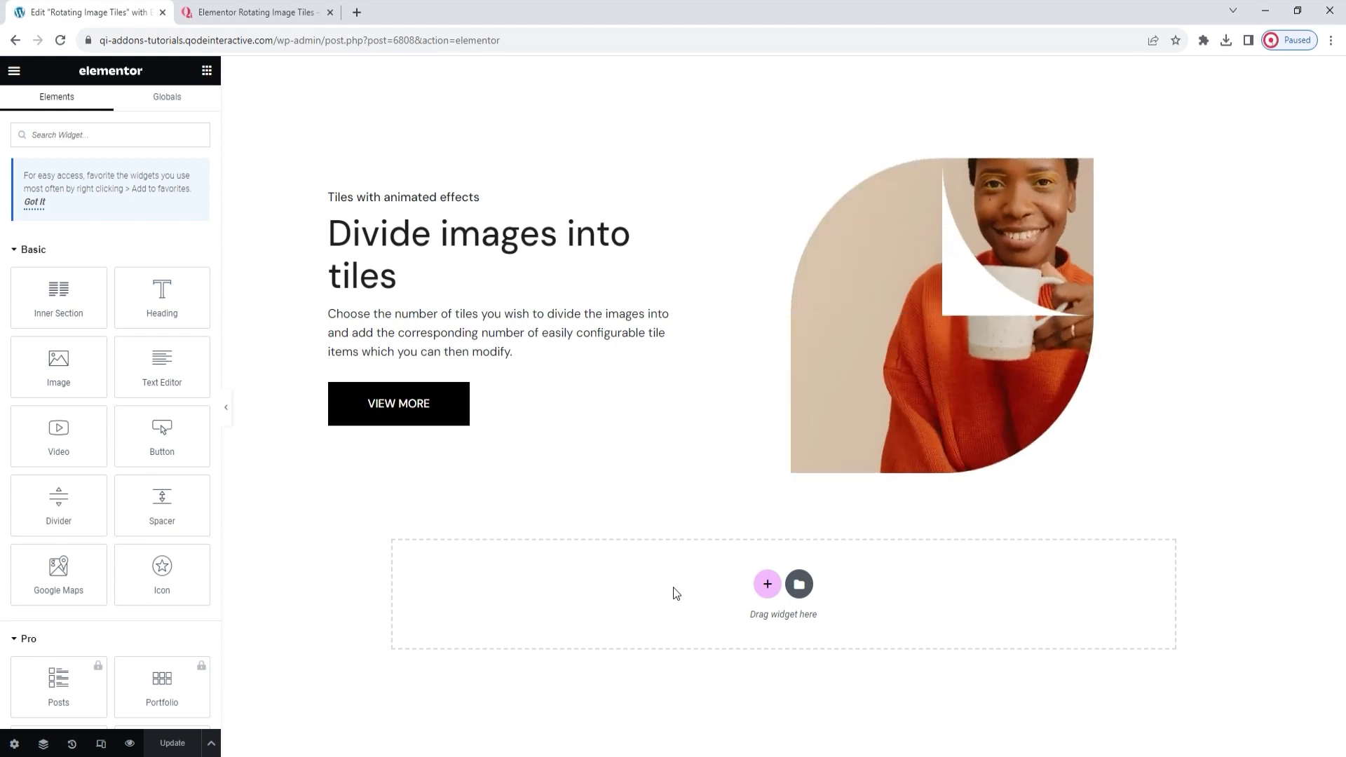
Go back to the Rotating Image Tiles demo page and scroll down to the 'Image shape positions' section
click(205, 6)
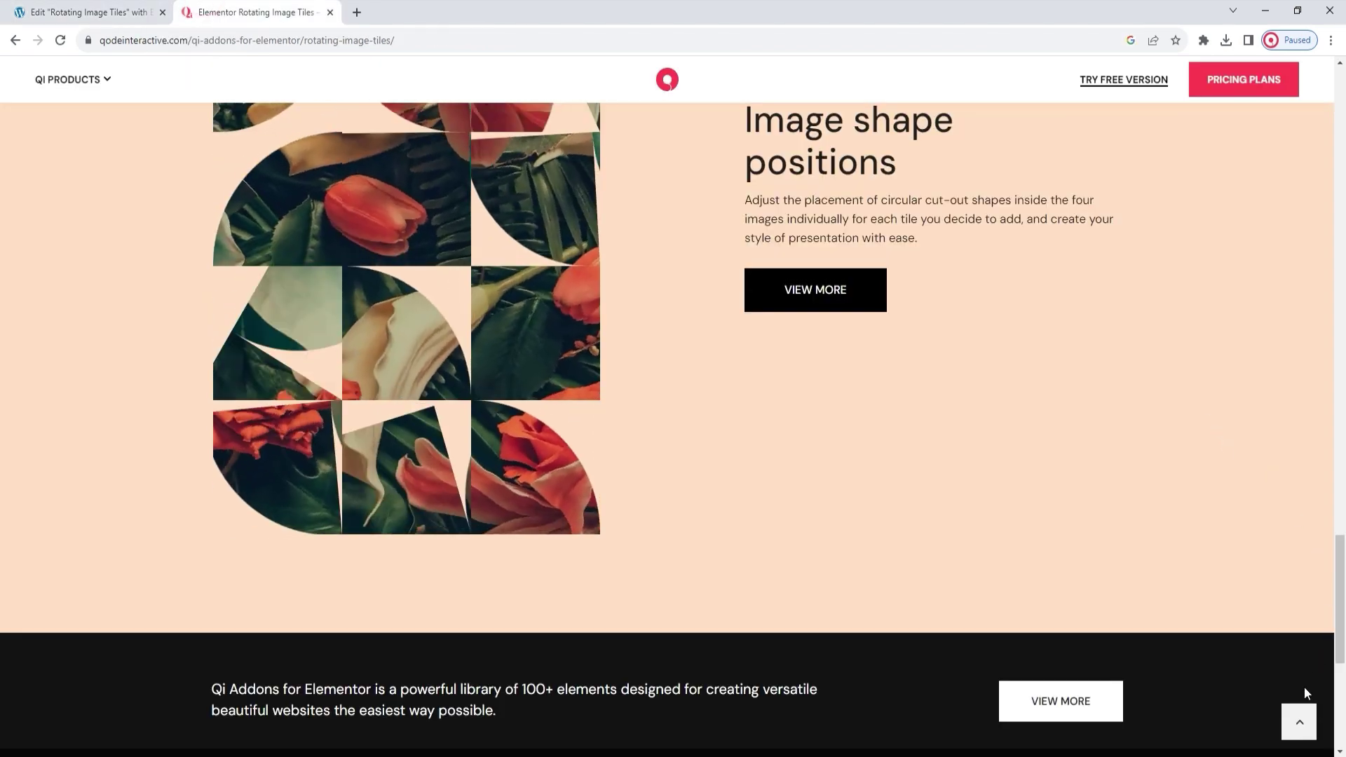
click(1299, 719)
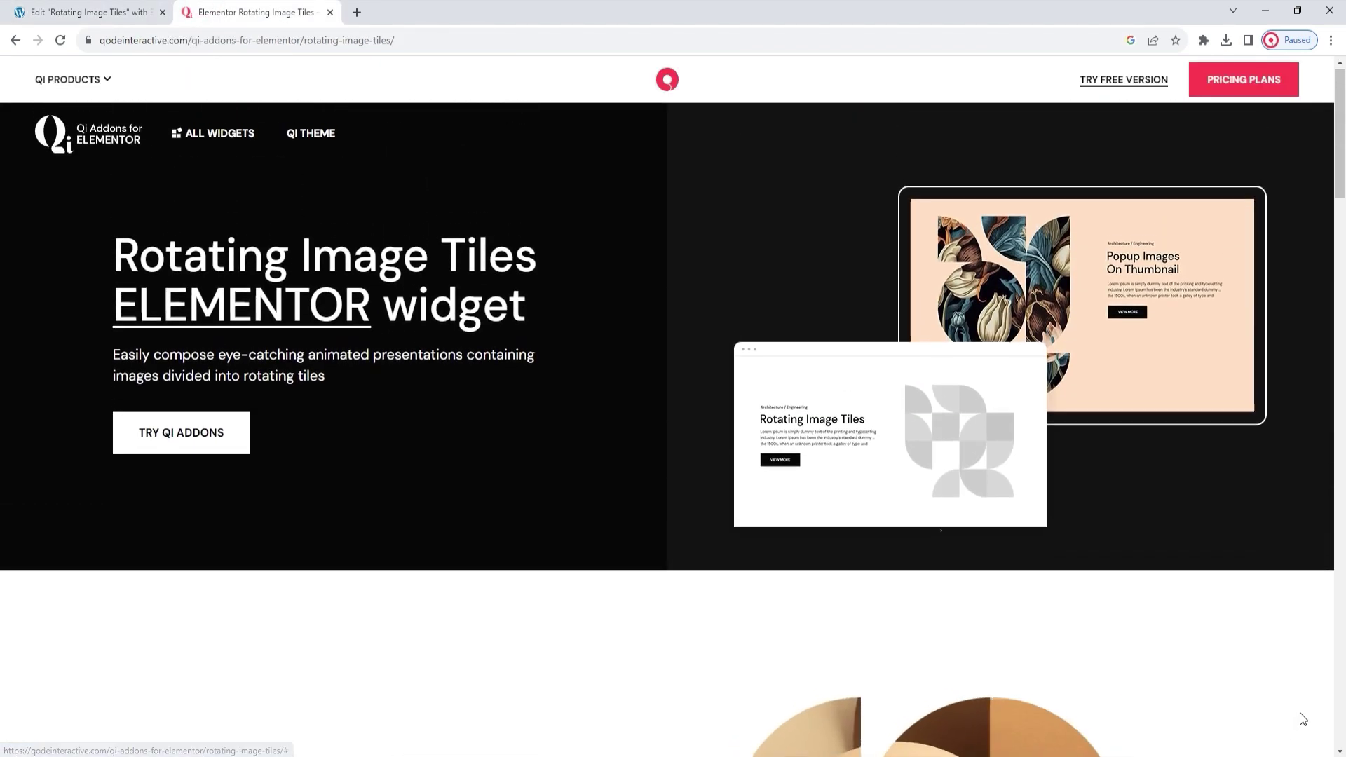
scroll(1344, 203, down, 2)
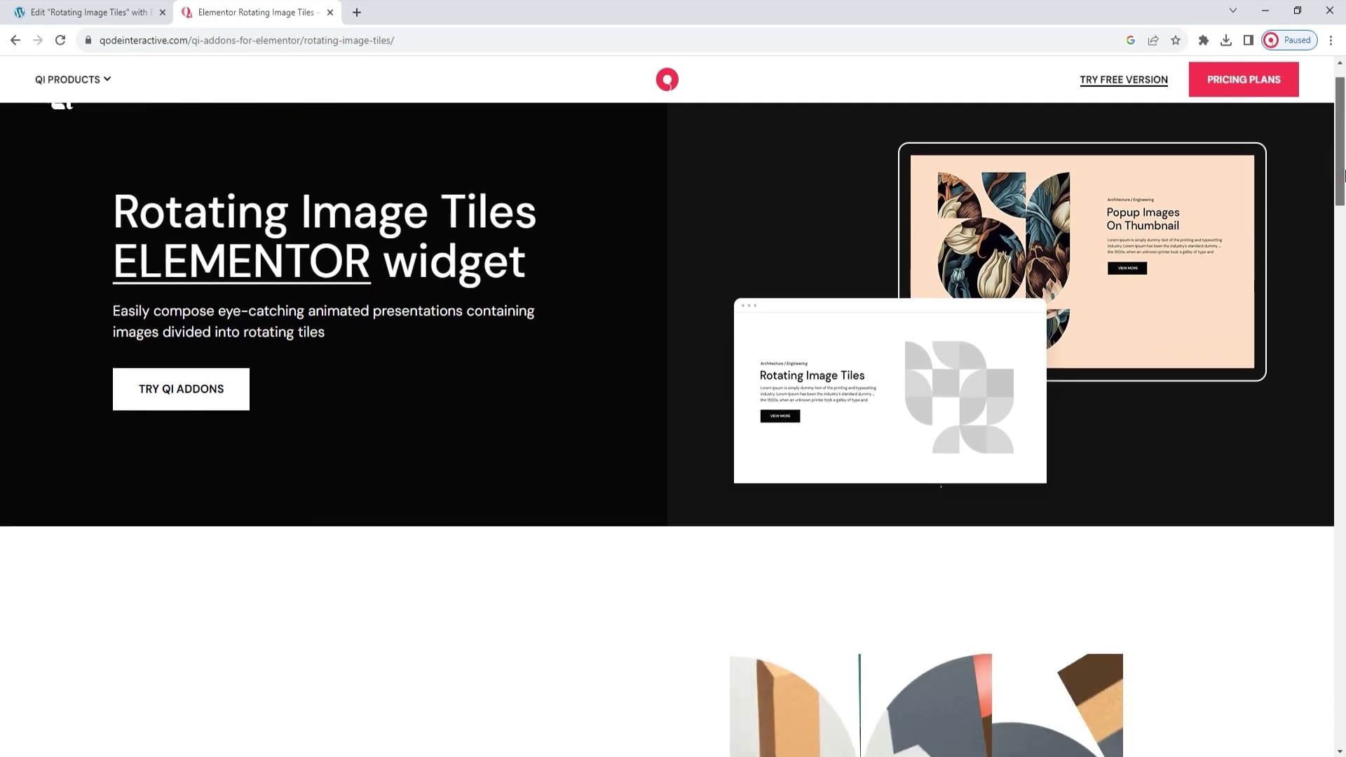
drag(1344, 196, 1345, 253)
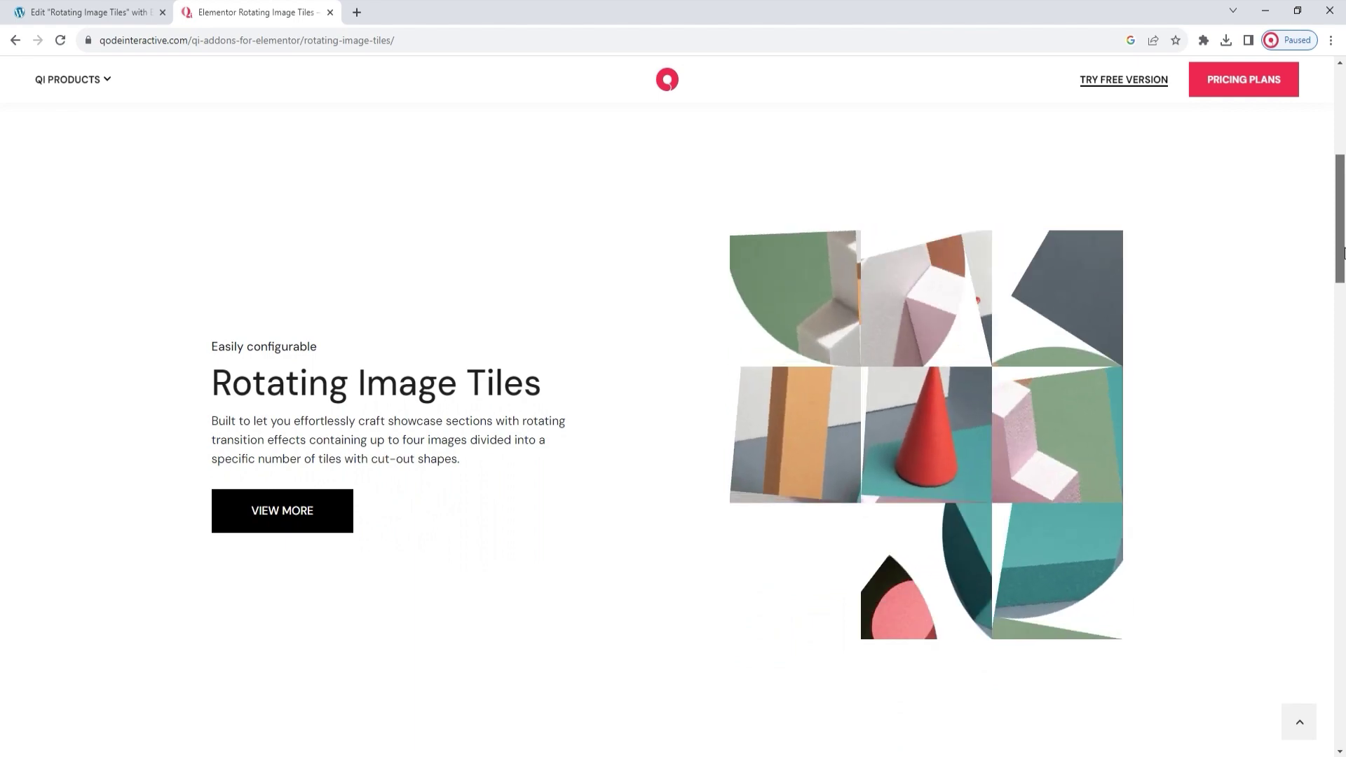
drag(1344, 253, 1344, 484)
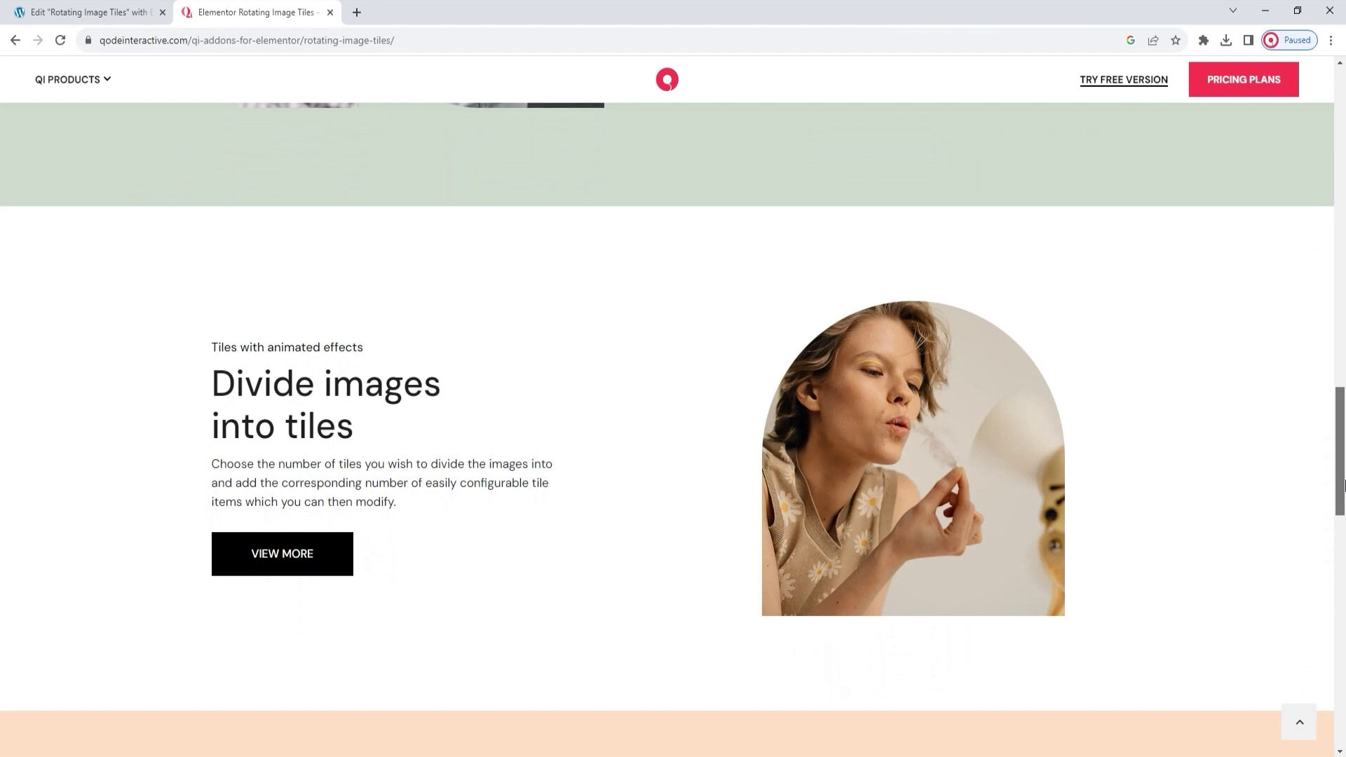
drag(1344, 484, 1343, 604)
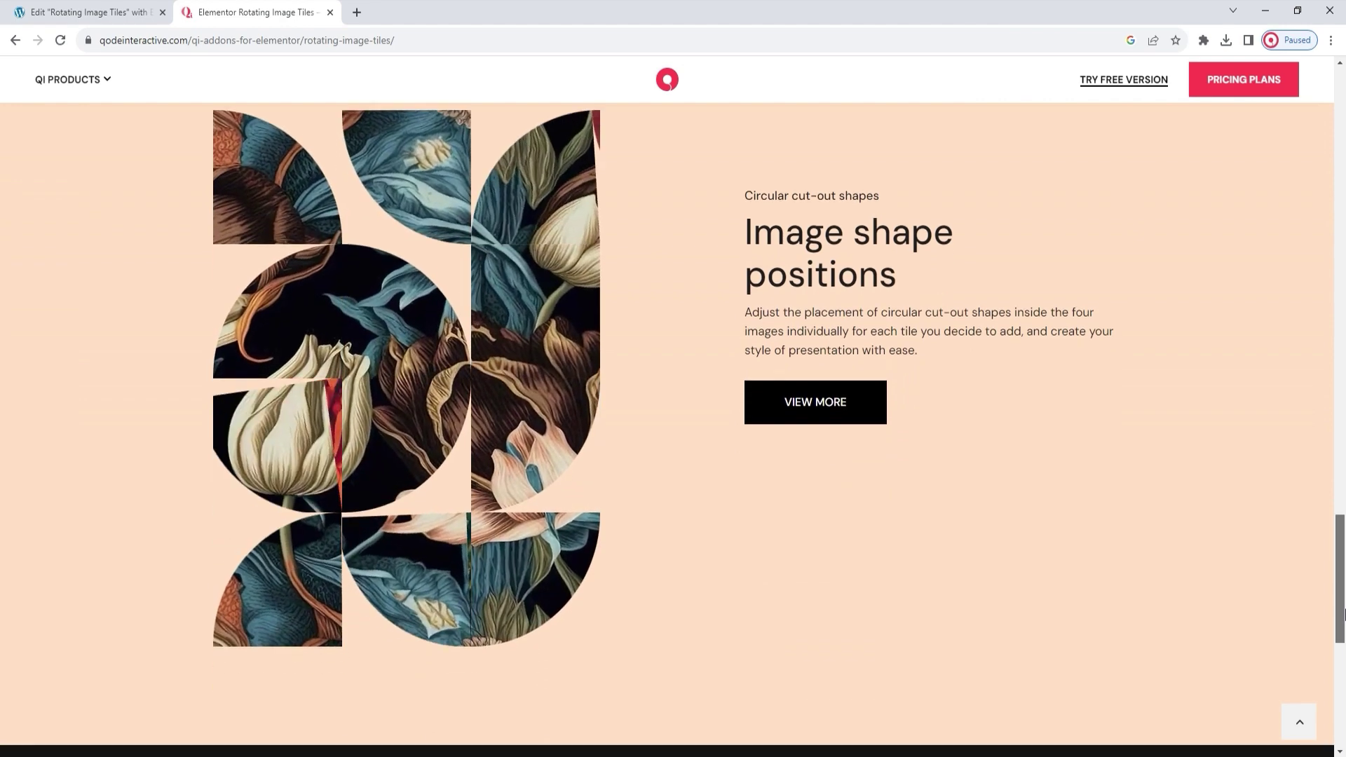
drag(1344, 604, 1344, 634)
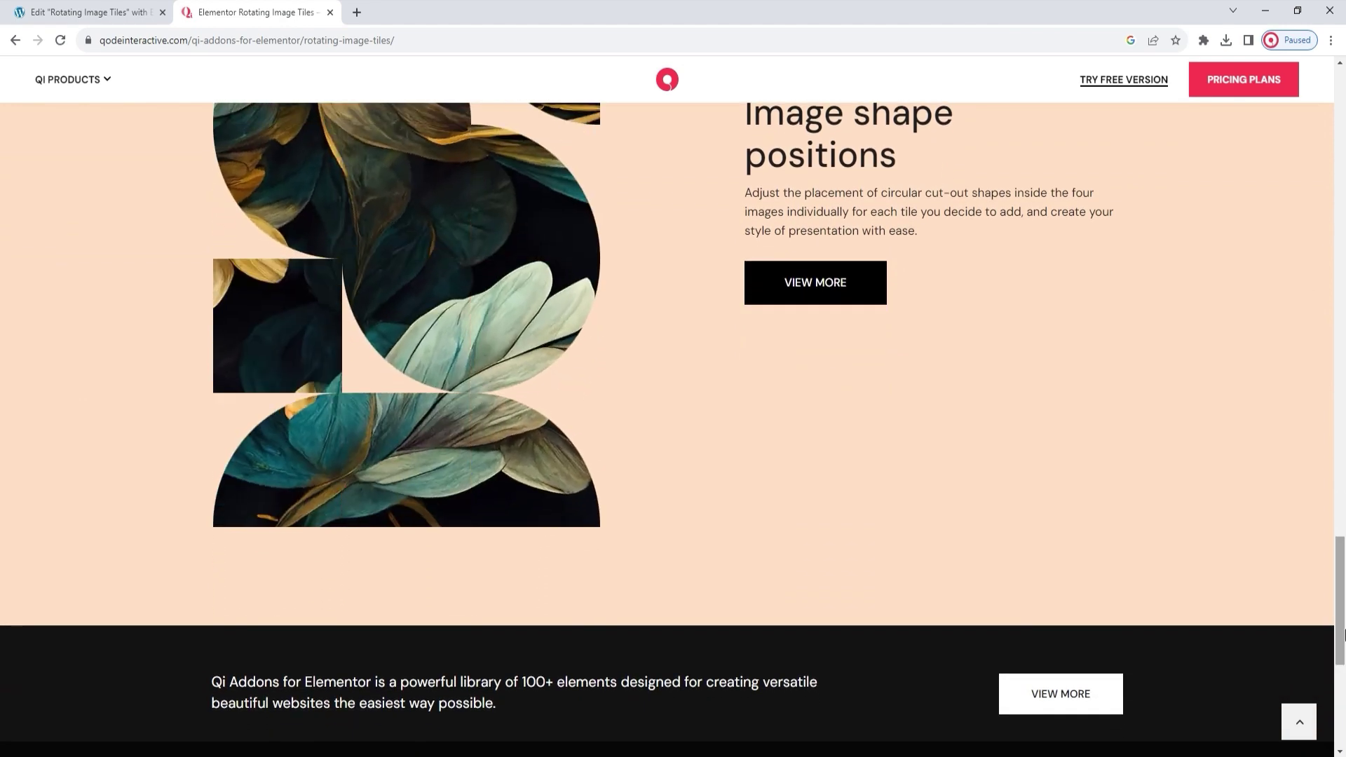